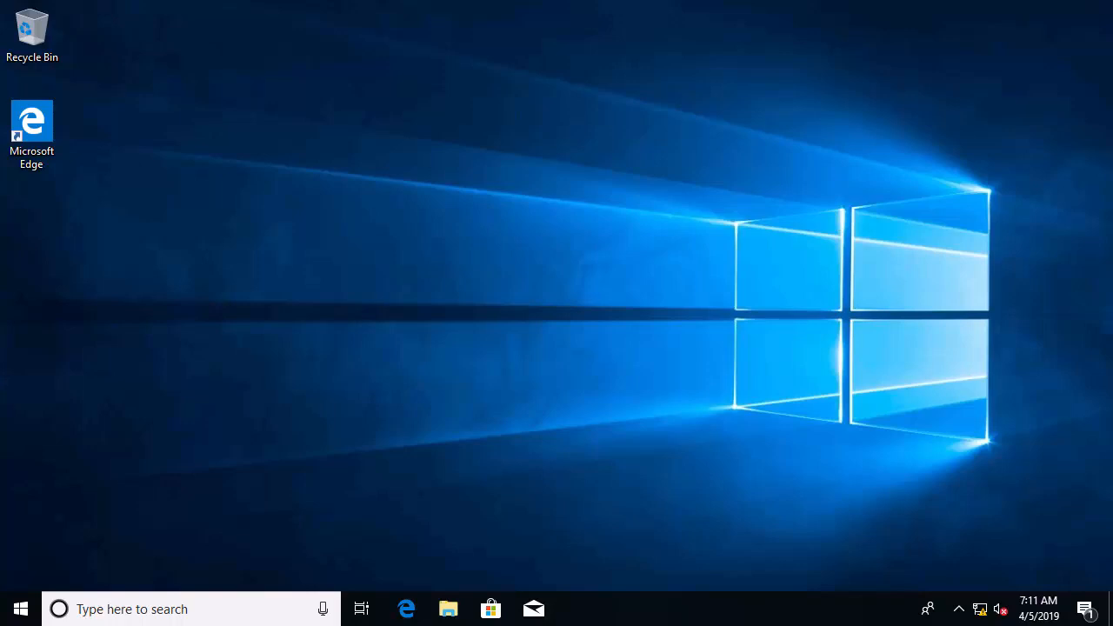
Step: Launch Command Prompt as administrator from a 'cmd' search, approving UAC with admin credentials
{"action": "left_click", "coordinate": [183, 612]}
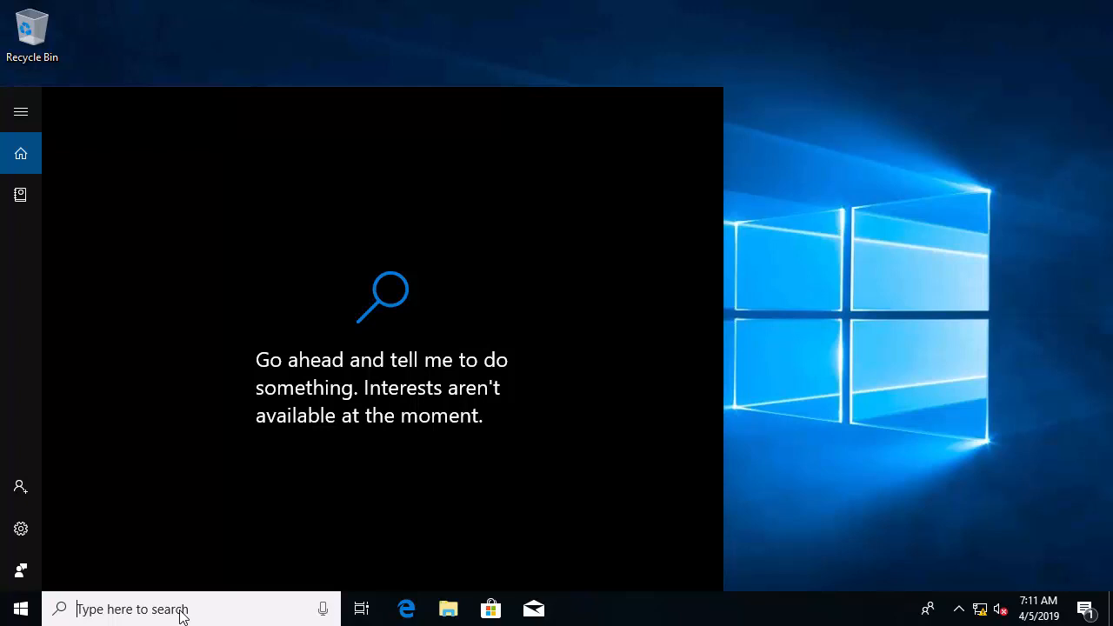
{"action": "type", "text": "cmd"}
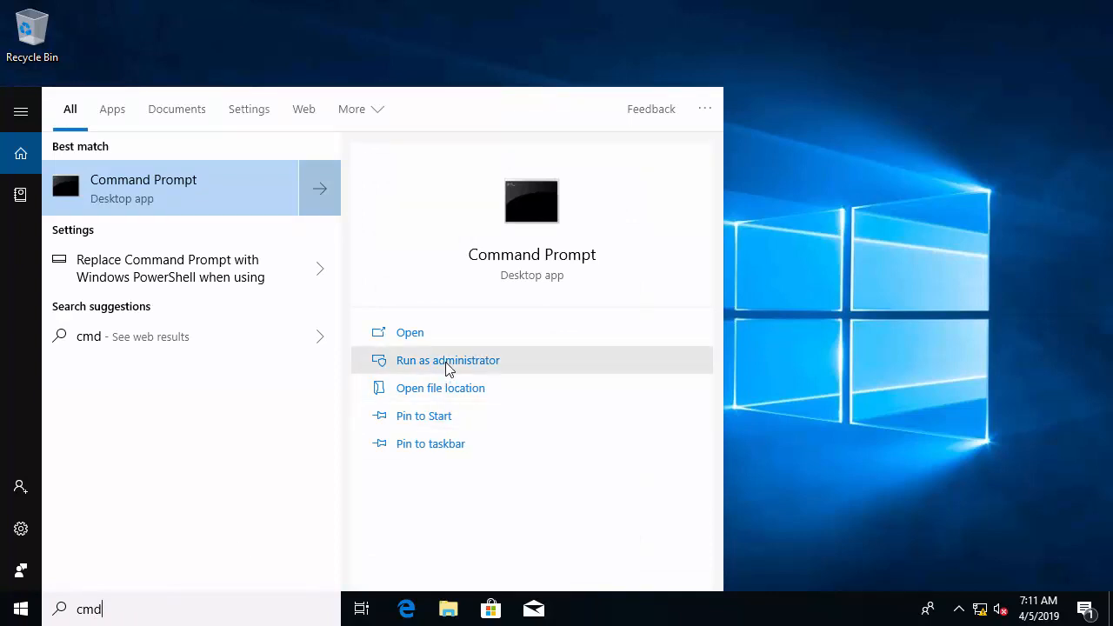
{"action": "left_click", "coordinate": [446, 366]}
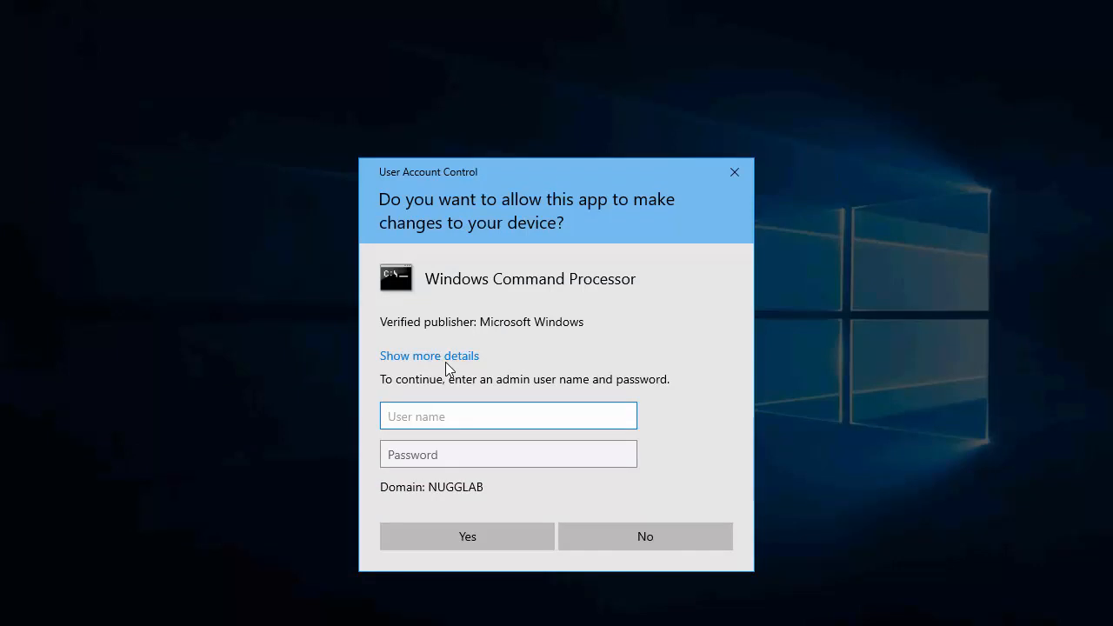
{"action": "type", "text": "Administrator"}
{"action": "left_click", "coordinate": [487, 455]}
{"action": "type", "text": "********"}
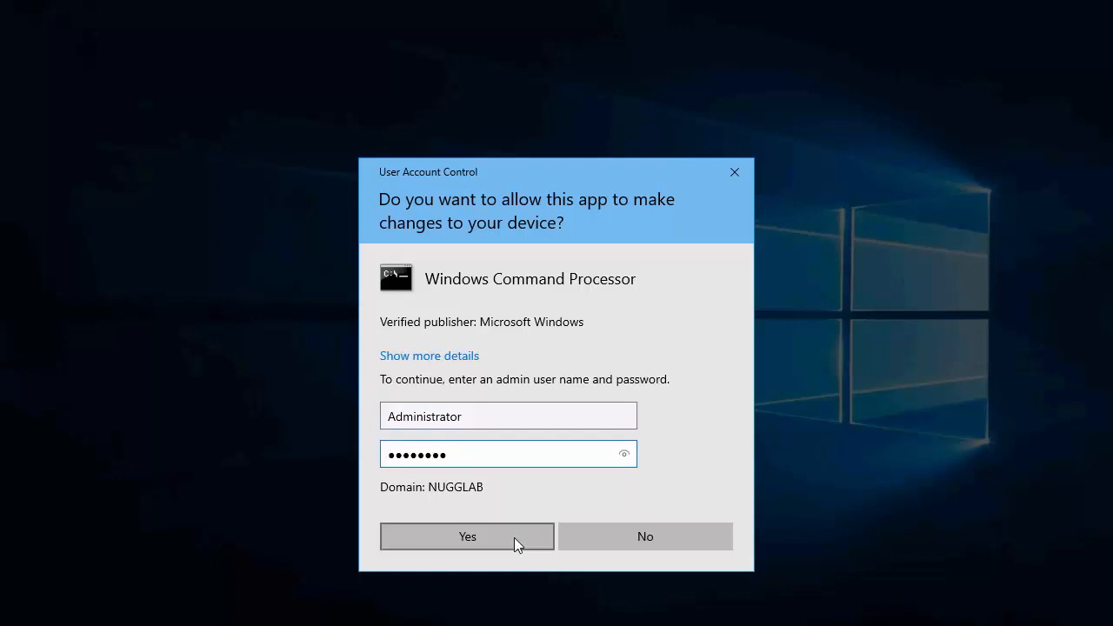
{"action": "left_click", "coordinate": [514, 537]}
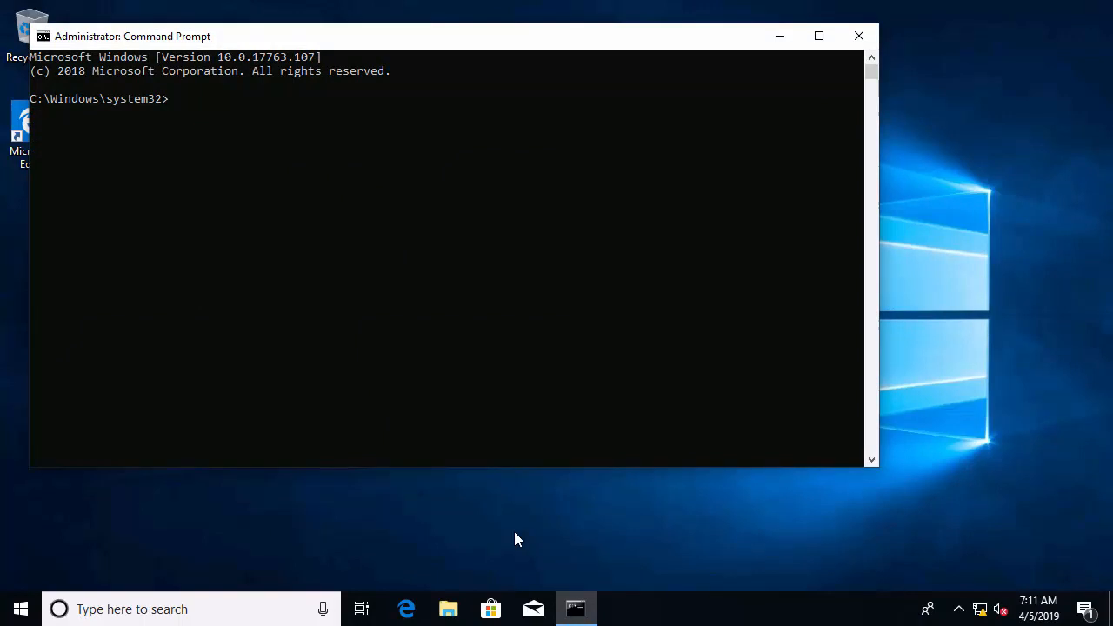
Step: Run winrm quickconfig, answering y to start WinRM and enable its firewall exception
{"action": "left_click_drag", "start_coordinate": [433, 45], "coordinate": [472, 61]}
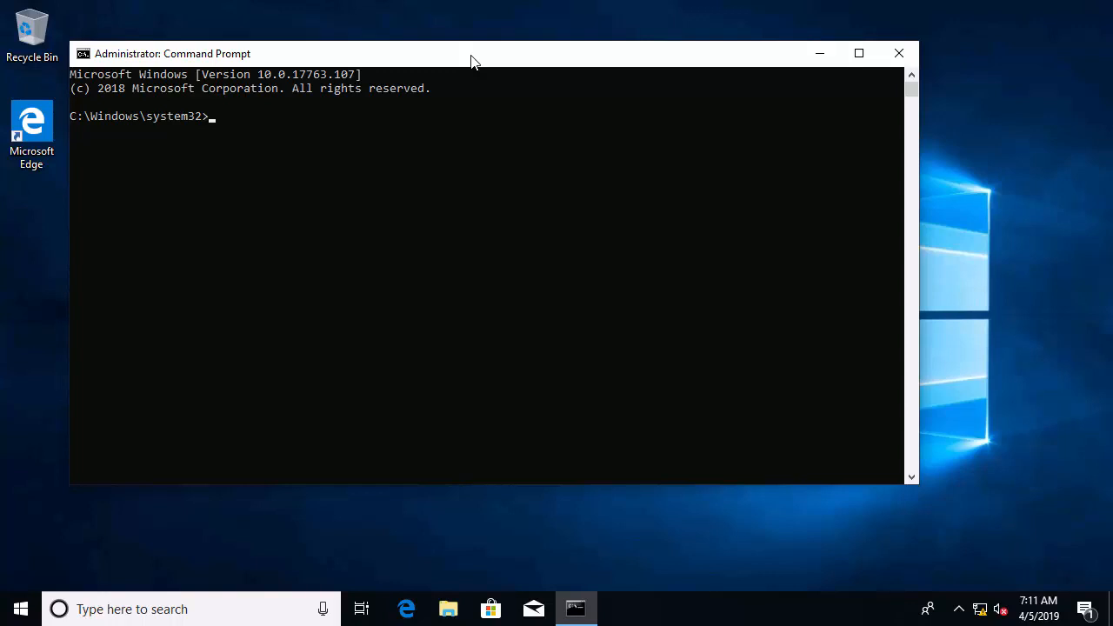
{"action": "type", "text": "winrm quickconfig"}
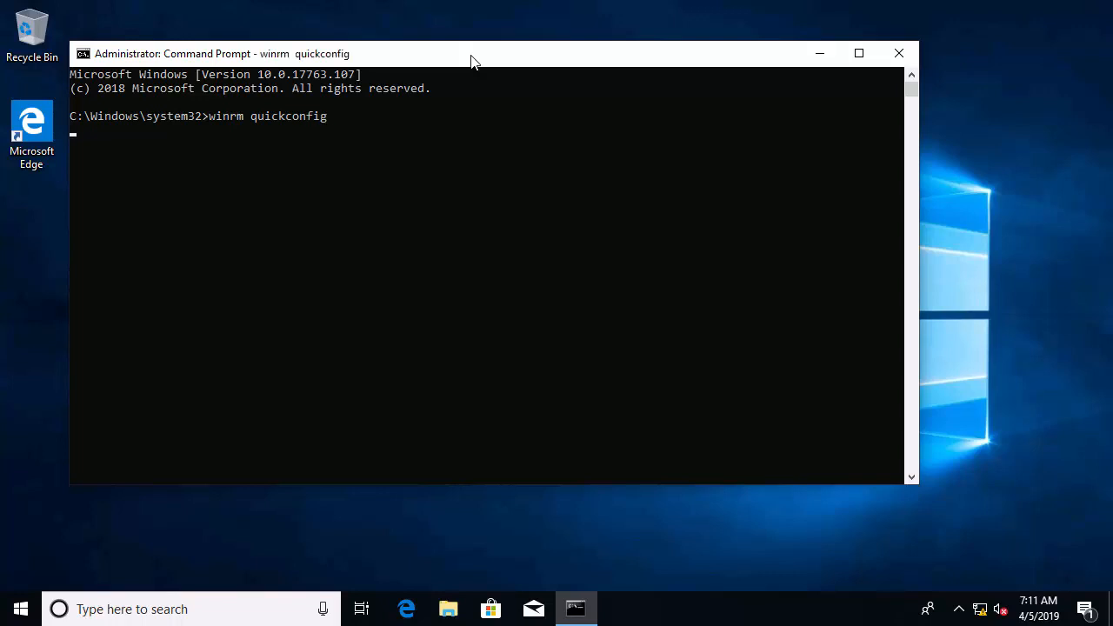
{"action": "key", "text": "Return"}
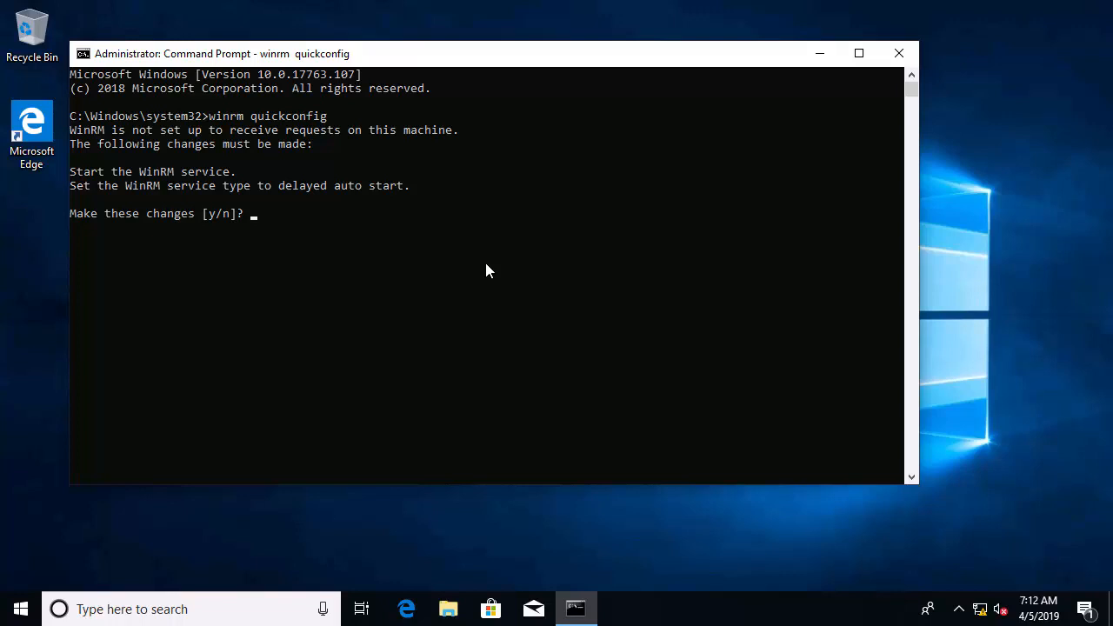
{"action": "type", "text": "y"}
{"action": "key", "text": "Return"}
{"action": "type", "text": "y"}
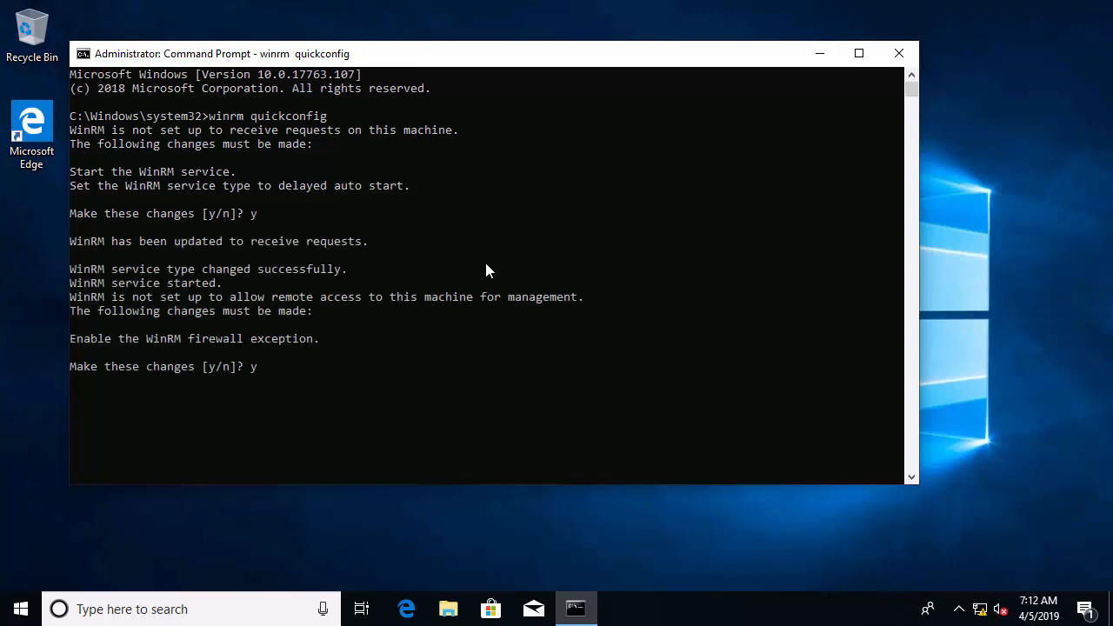
{"action": "key", "text": "Return"}
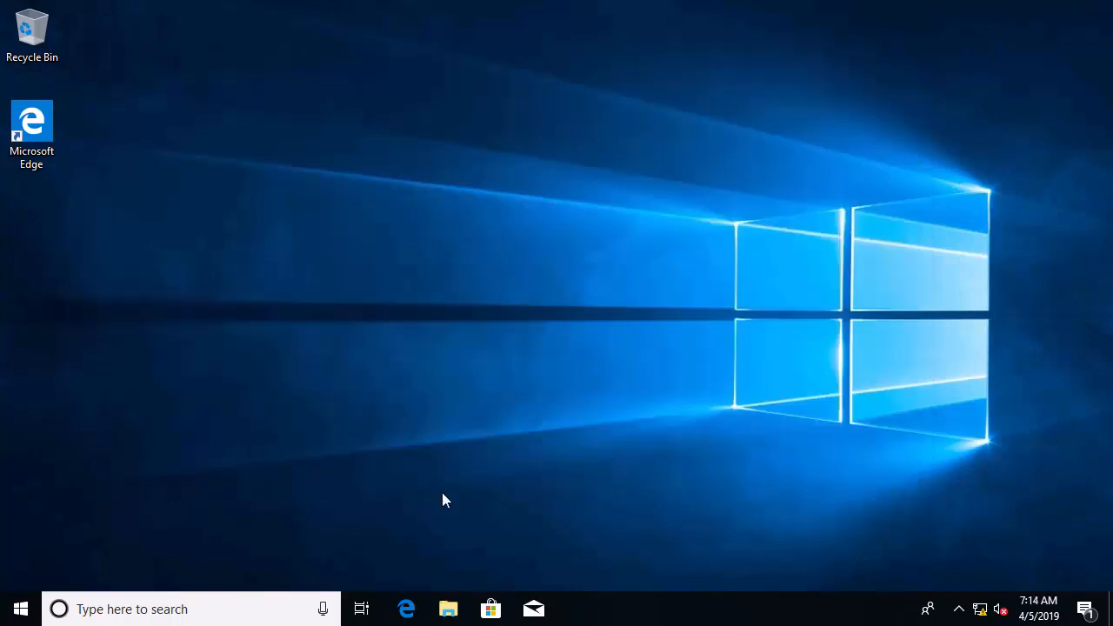
Step: Launch Computer Management as administrator from a 'computer' search, approving UAC with admin credentials
{"action": "left_click", "coordinate": [125, 610]}
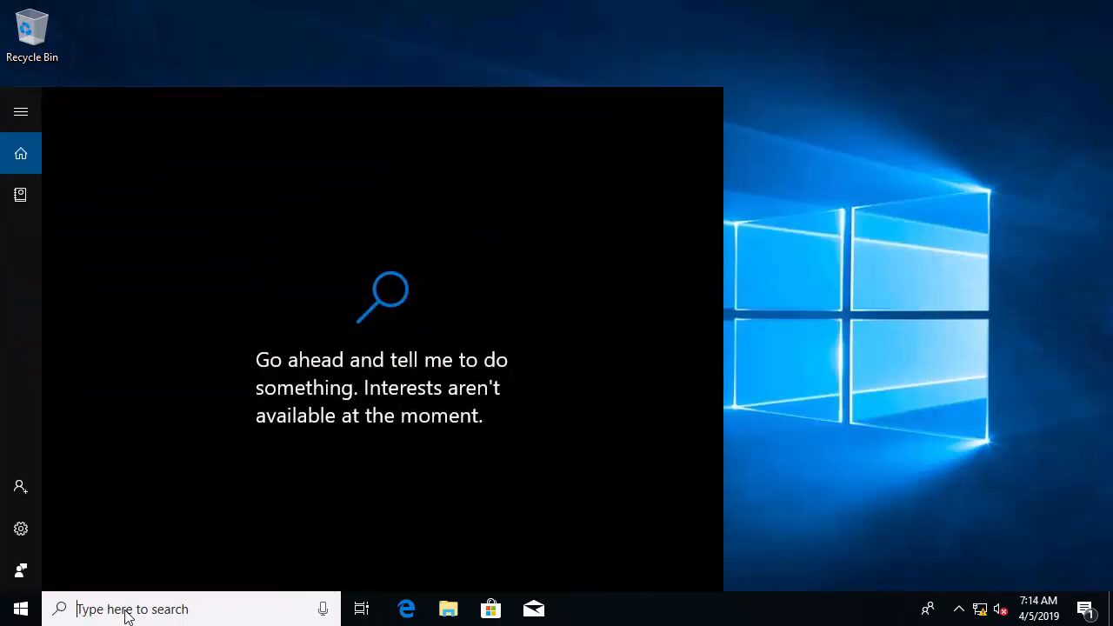
{"action": "type", "text": "computer"}
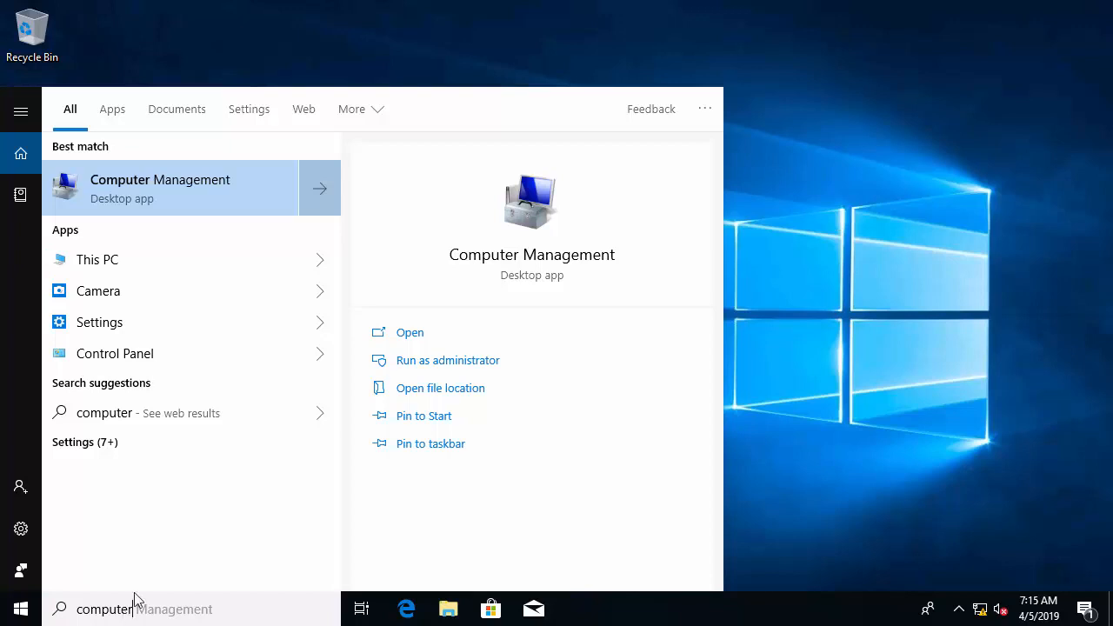
{"action": "left_click", "coordinate": [437, 359]}
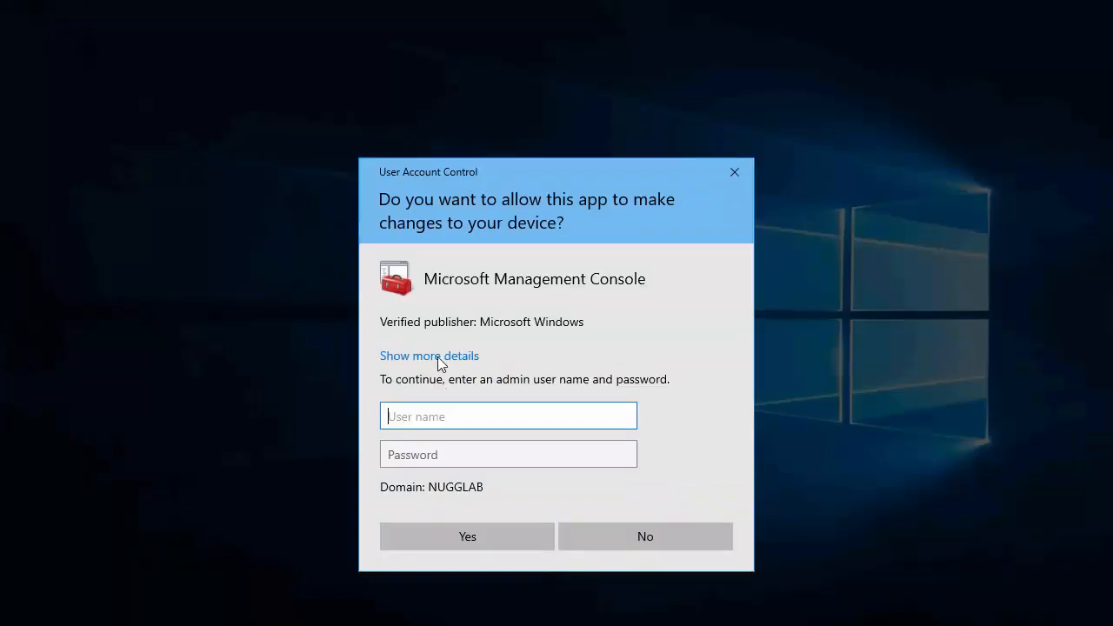
{"action": "type", "text": "Administrator"}
{"action": "left_click", "coordinate": [476, 455]}
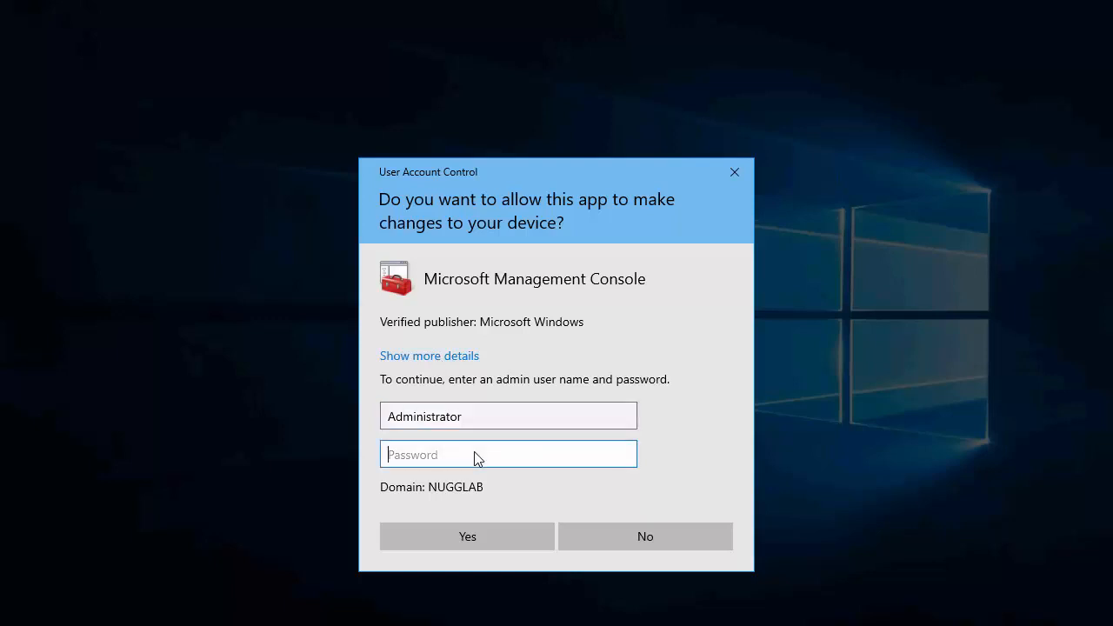
{"action": "type", "text": "P@ssw0rd"}
{"action": "left_click", "coordinate": [518, 528]}
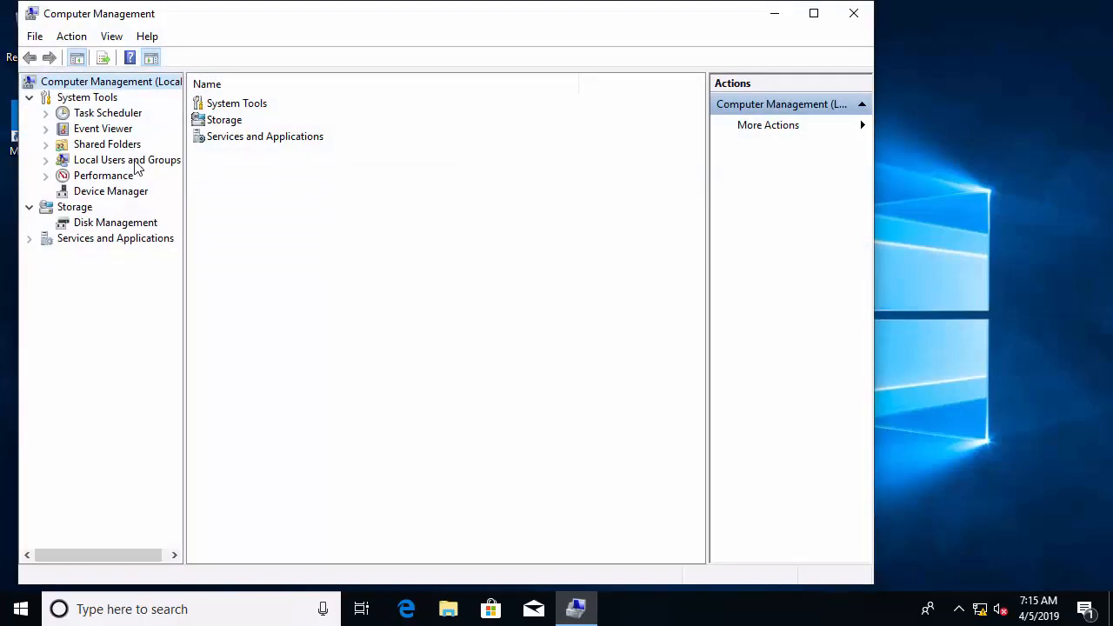
Step: Open the Event Log Readers group's properties under Local Users and Groups to add a member
{"action": "left_click", "coordinate": [135, 162]}
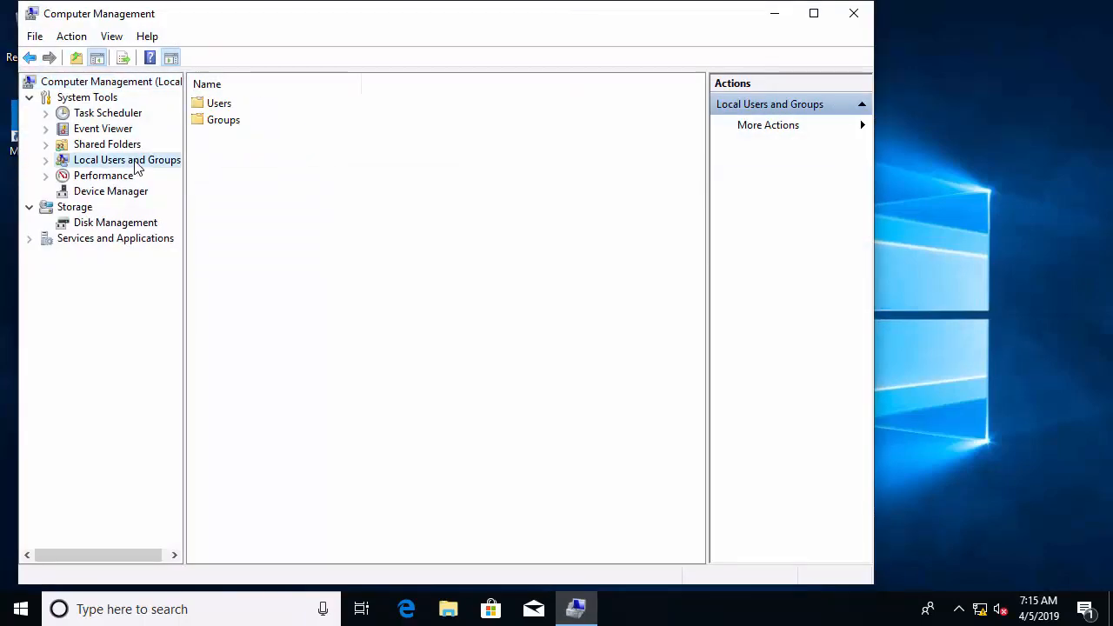
{"action": "double_click", "coordinate": [222, 121]}
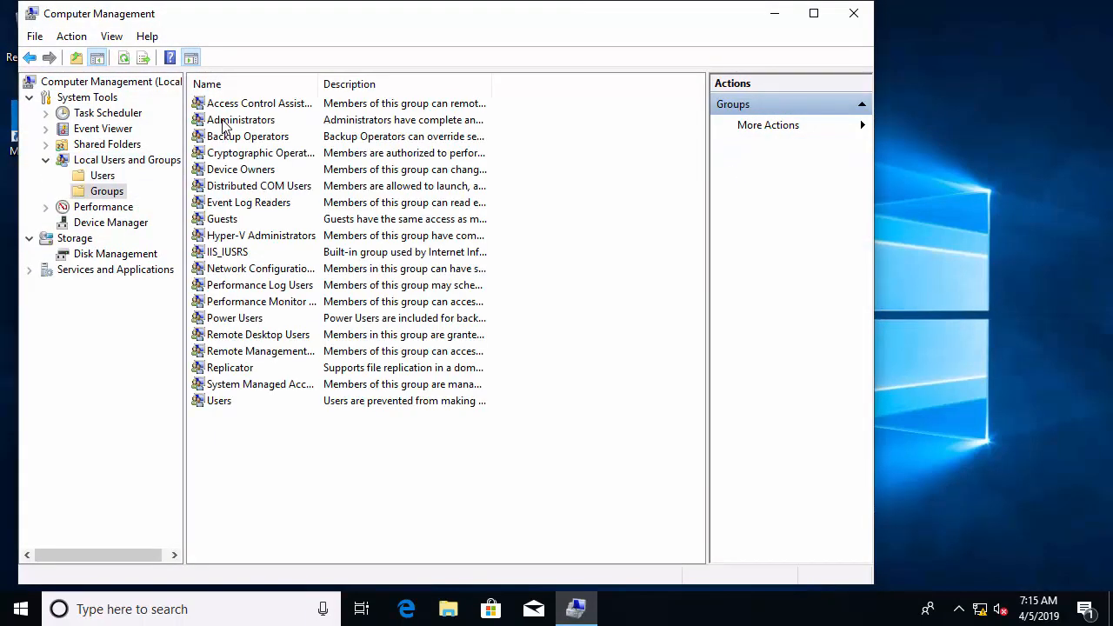
{"action": "double_click", "coordinate": [283, 209]}
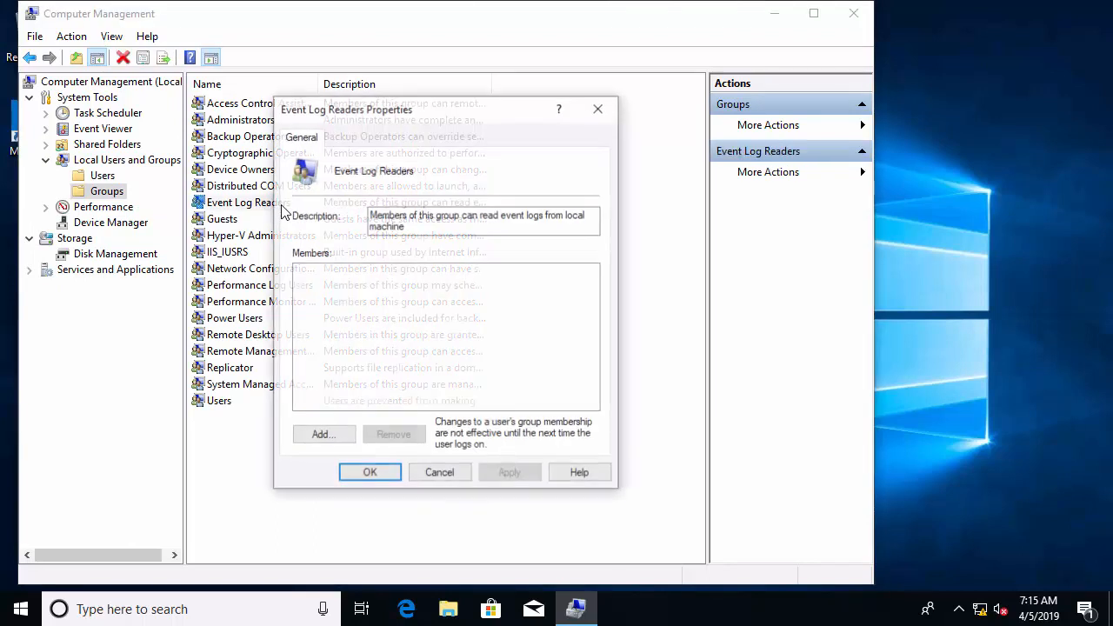
{"action": "left_click", "coordinate": [326, 439]}
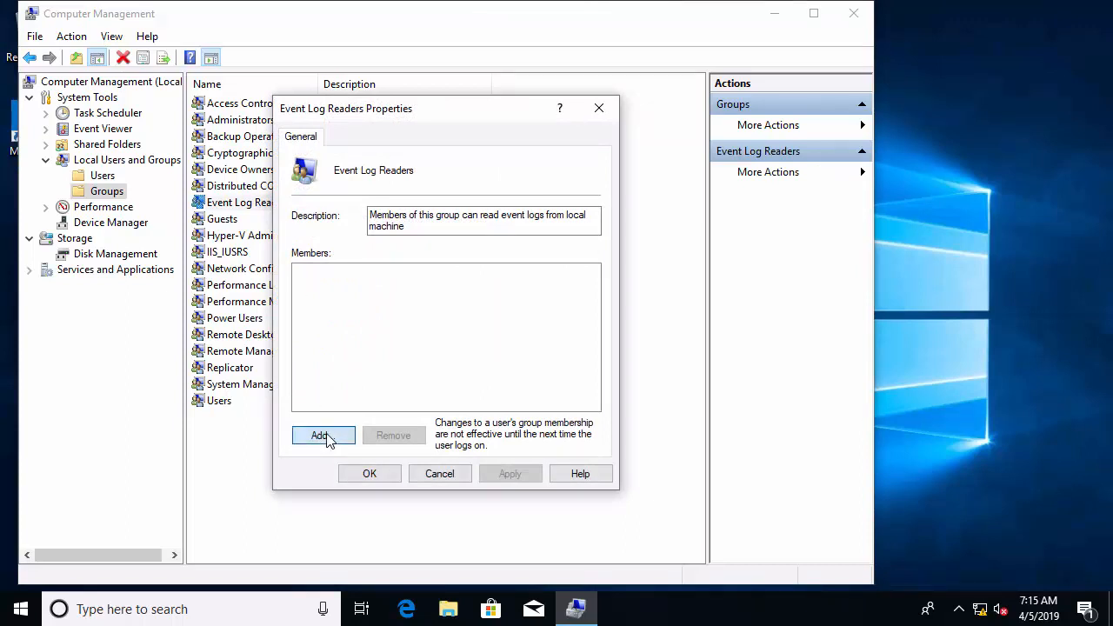
Step: Include Computers as an object type, add SERVER-NUG to the group, apply, and close the console
{"action": "left_click", "coordinate": [626, 182]}
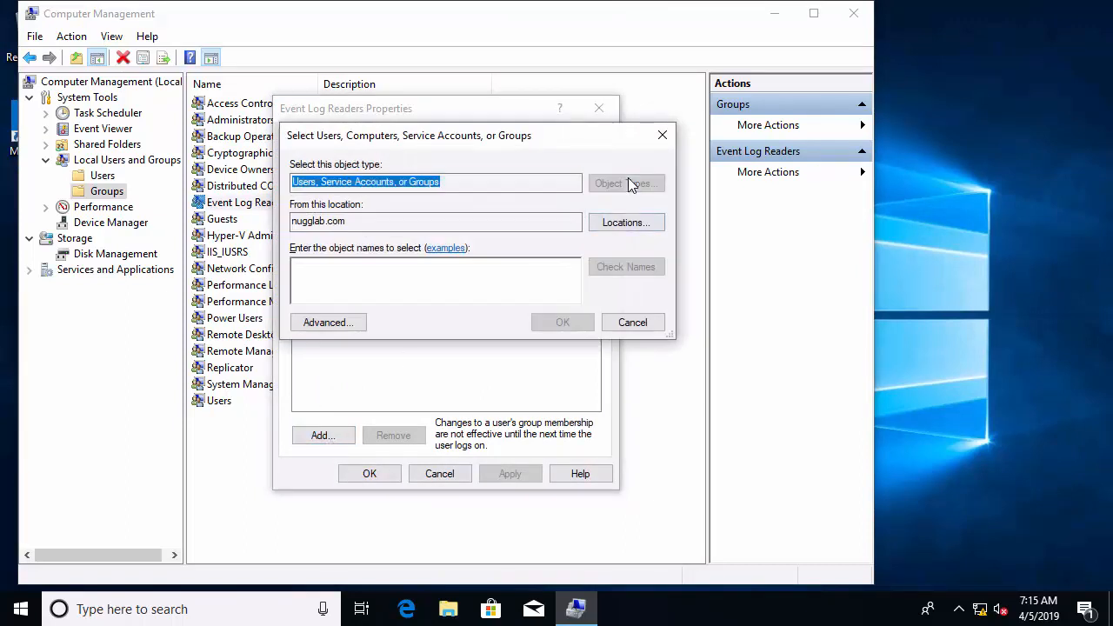
{"action": "left_click", "coordinate": [308, 252]}
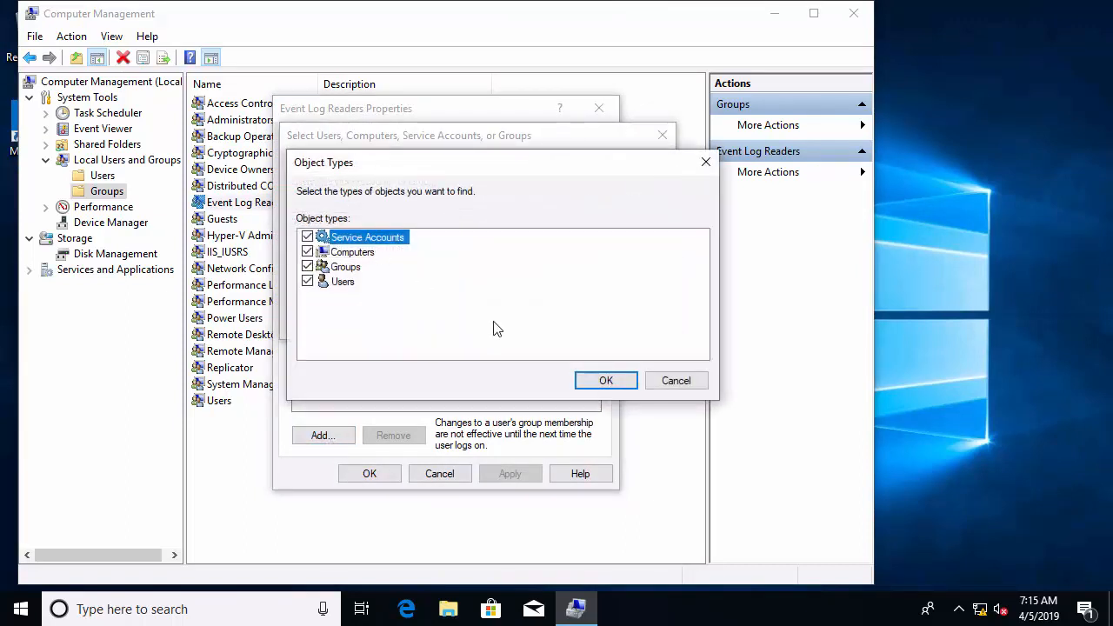
{"action": "left_click", "coordinate": [604, 380]}
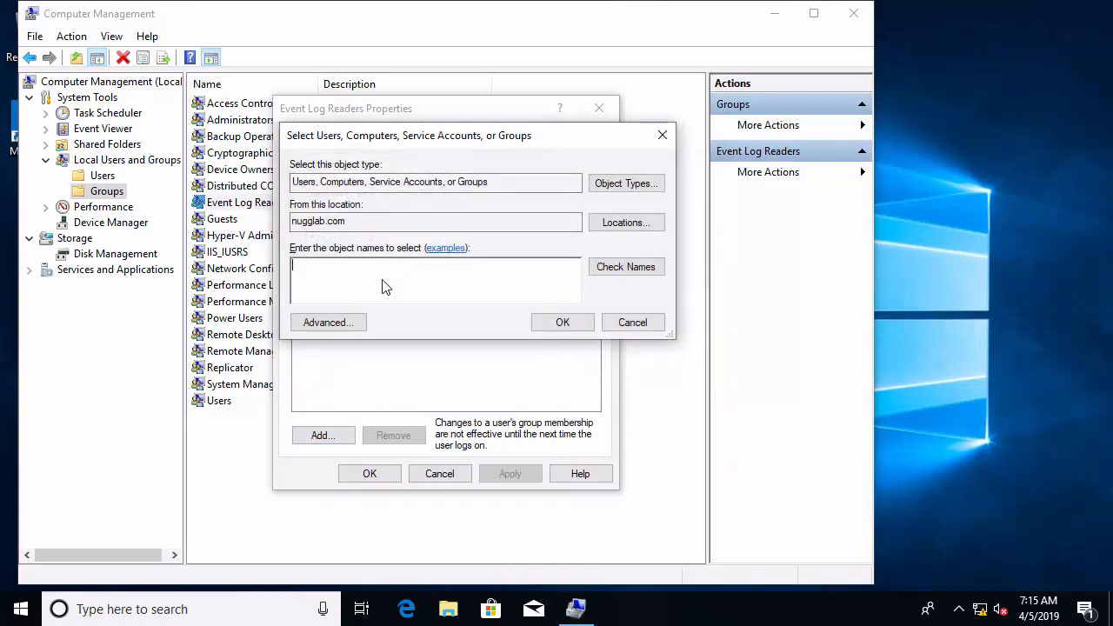
{"action": "type", "text": "serv"}
{"action": "left_click", "coordinate": [618, 268]}
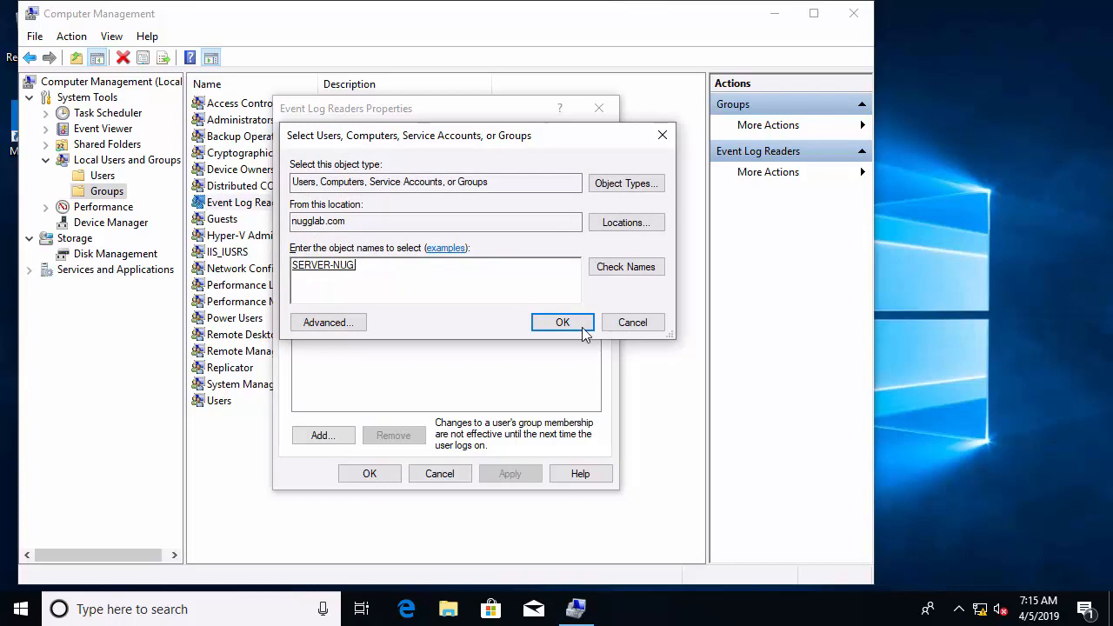
{"action": "left_click", "coordinate": [582, 327]}
{"action": "left_click", "coordinate": [377, 475]}
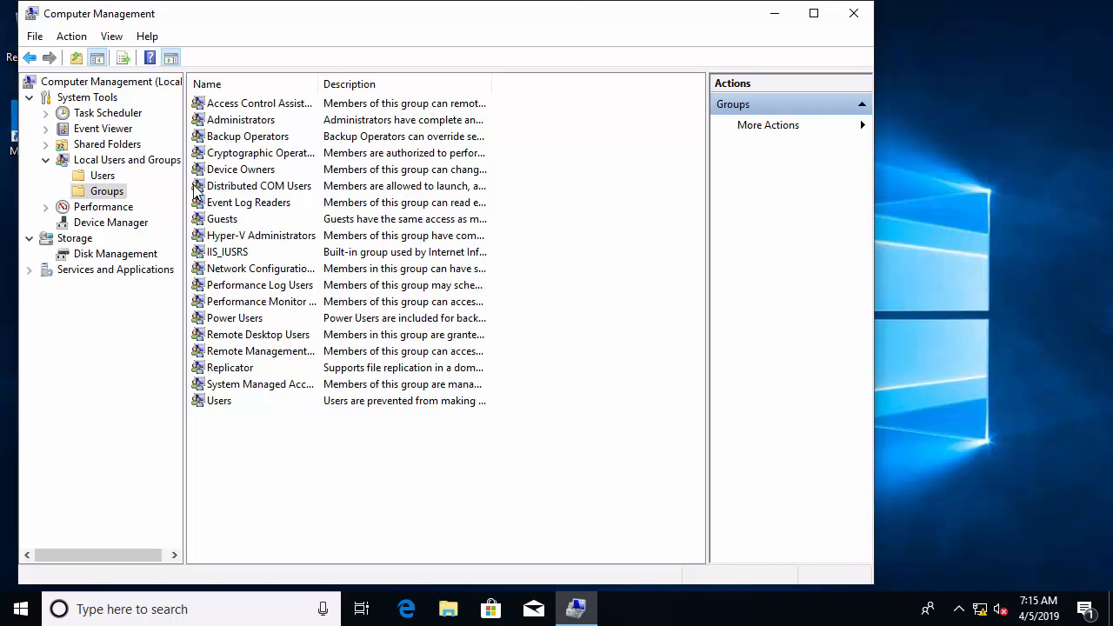
{"action": "left_click", "coordinate": [850, 15]}
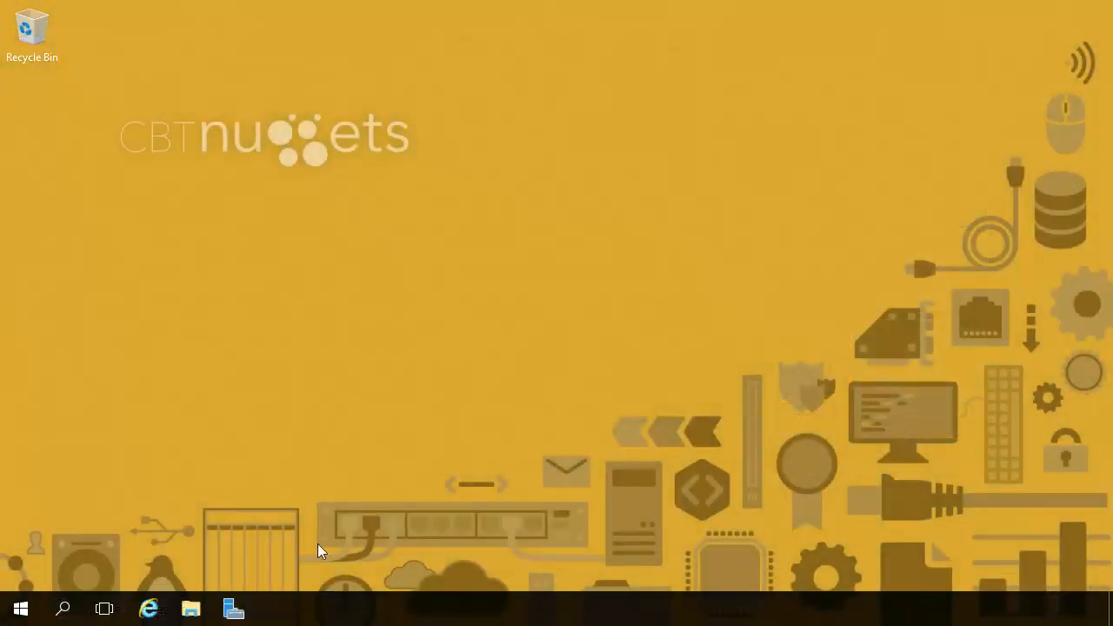
Step: Launch Event Viewer from an 'event' search and select the Subscriptions node
{"action": "left_click", "coordinate": [67, 609]}
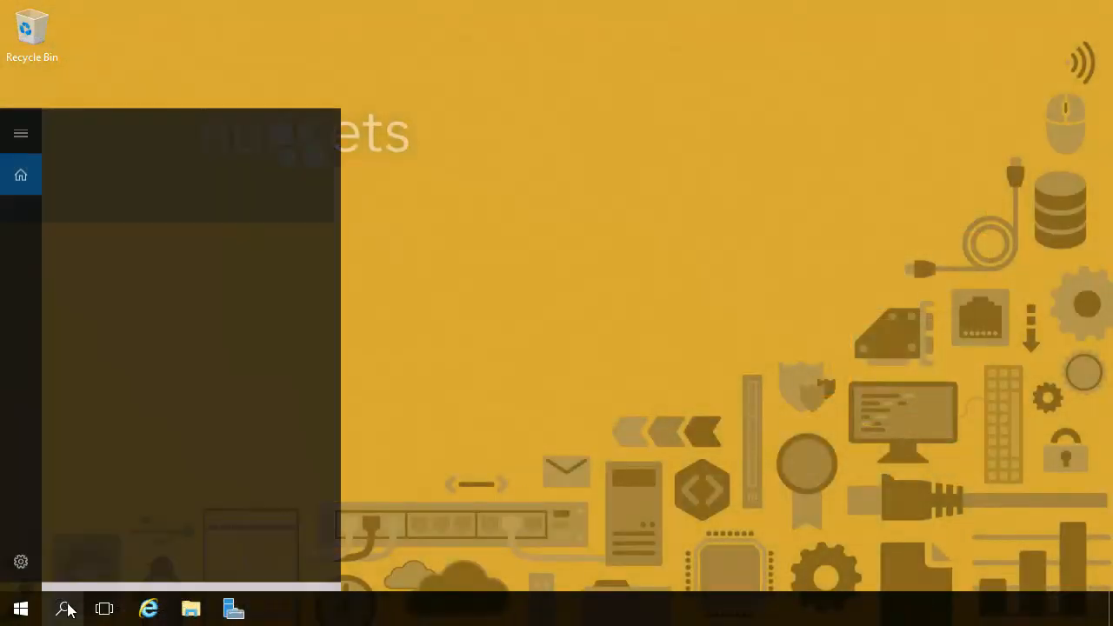
{"action": "type", "text": "event"}
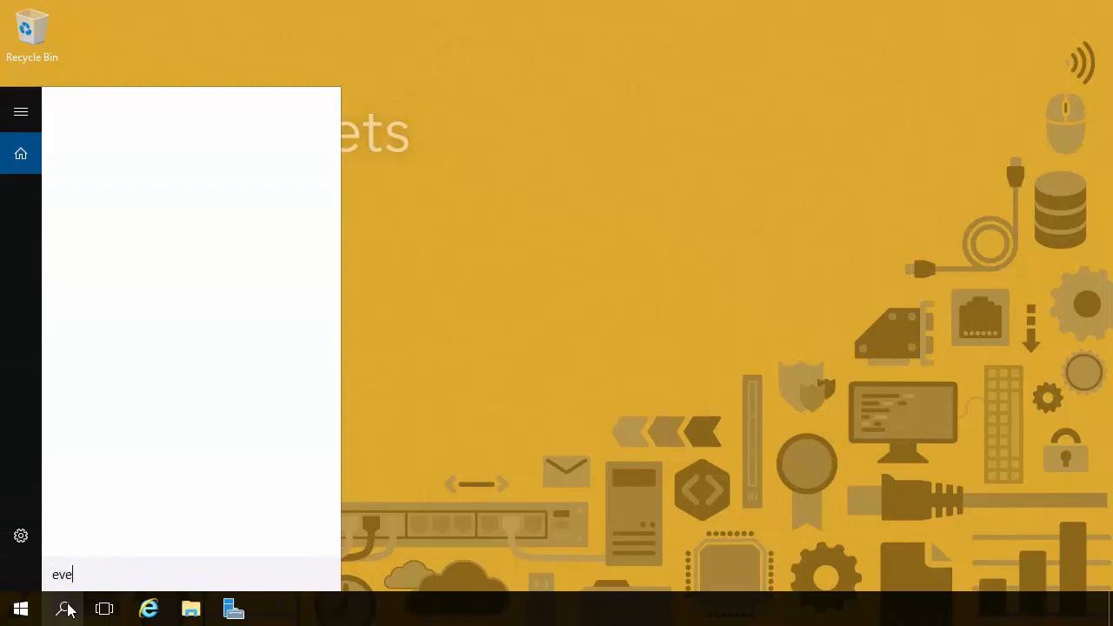
{"action": "left_click", "coordinate": [153, 158]}
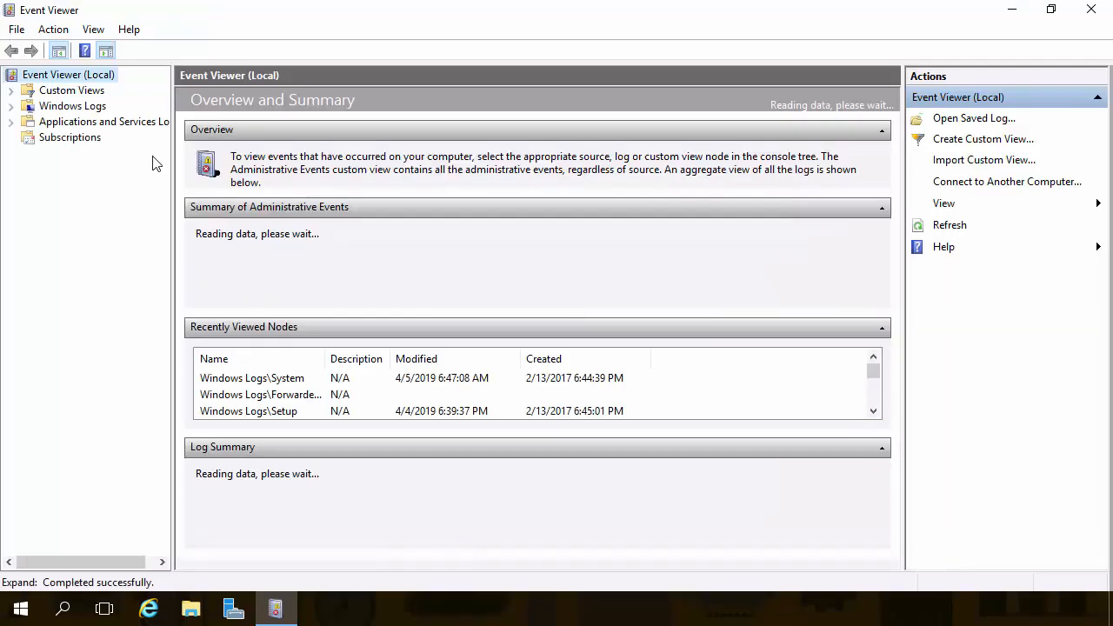
{"action": "left_click", "coordinate": [70, 137]}
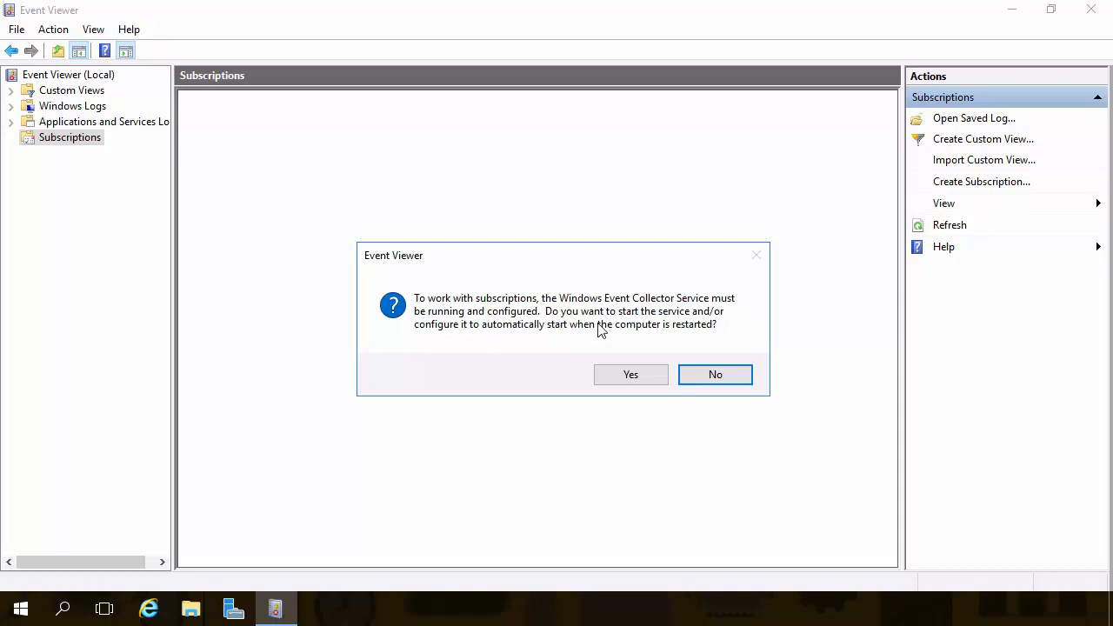
Step: Start the Windows Event Collector Service and create a new subscription named Test
{"action": "left_click", "coordinate": [632, 378]}
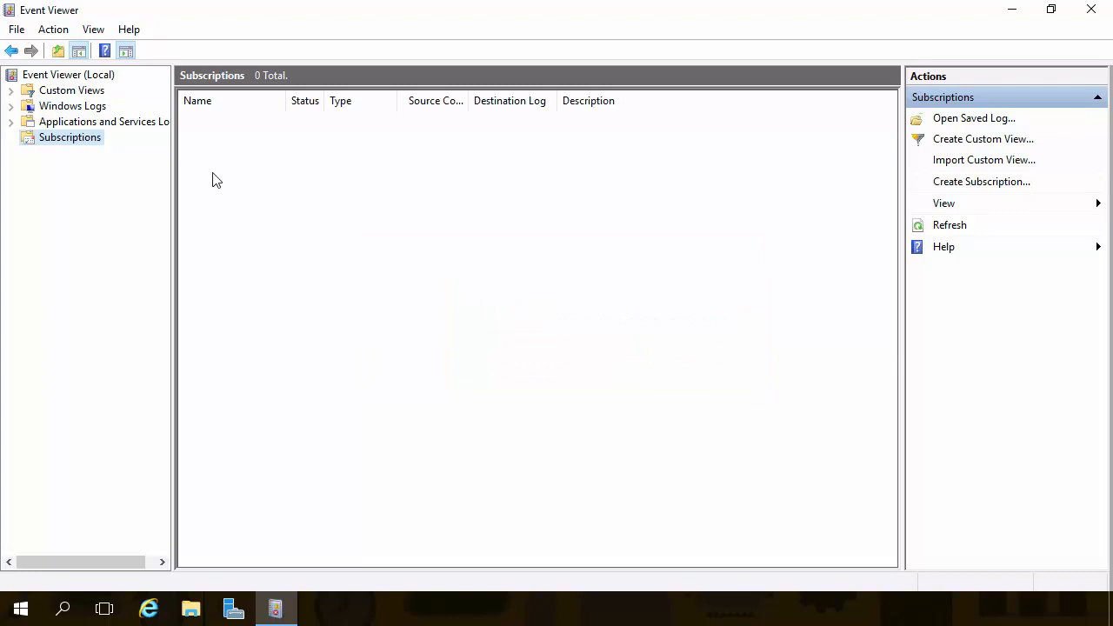
{"action": "right_click", "coordinate": [74, 145]}
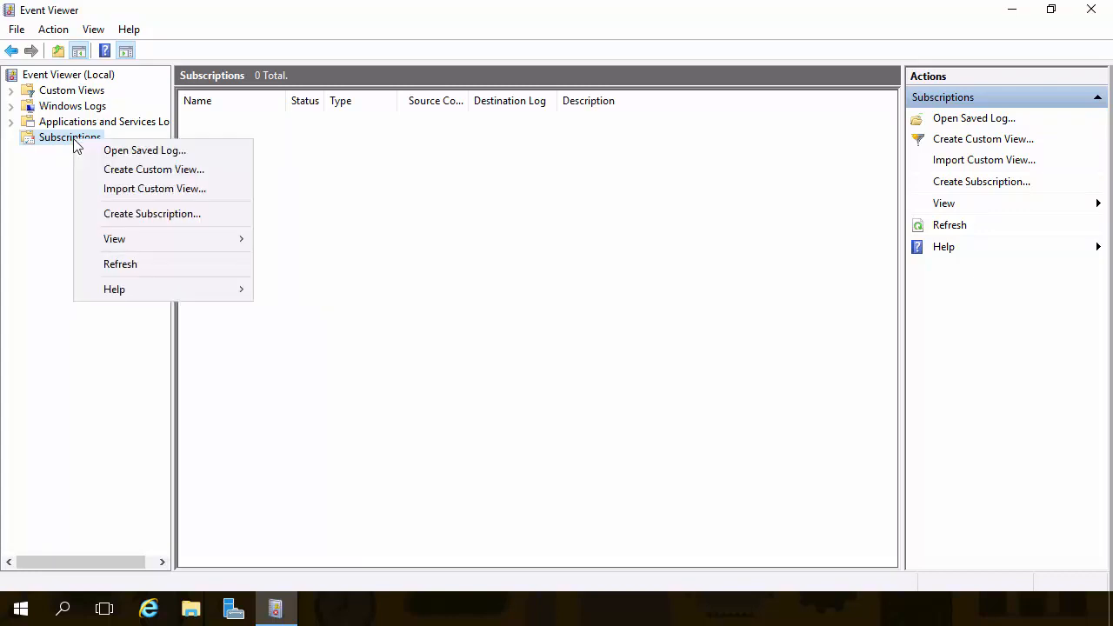
{"action": "left_click", "coordinate": [131, 215]}
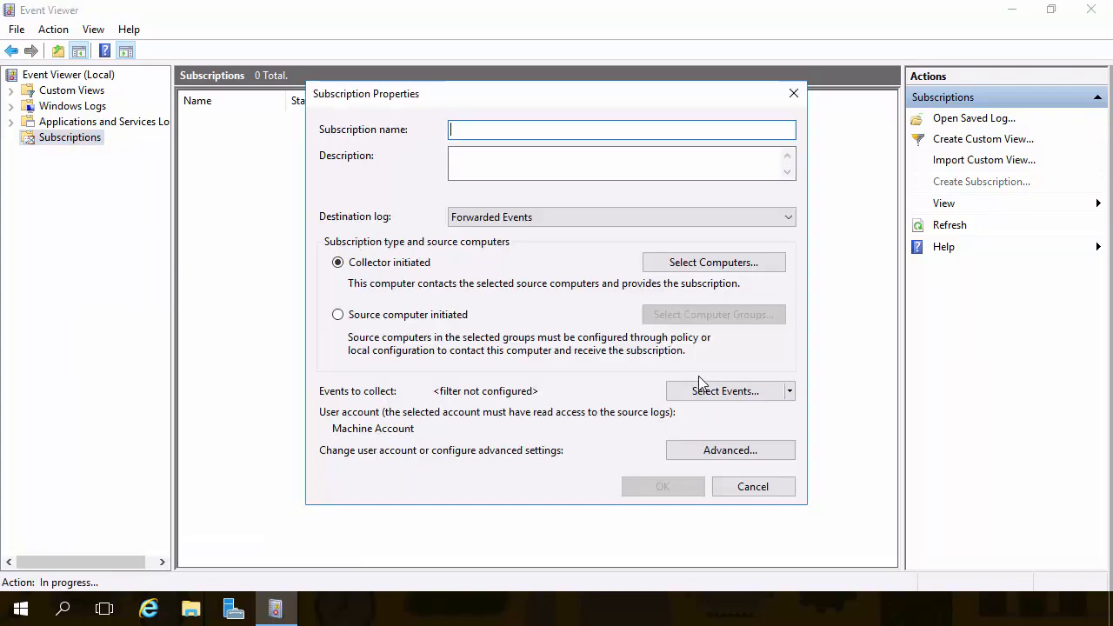
{"action": "type", "text": "Test"}
Step: Add domain computer CLIENT1-NUG.nugglab.com as the source and verify its connectivity test succeeds
{"action": "left_click", "coordinate": [691, 264]}
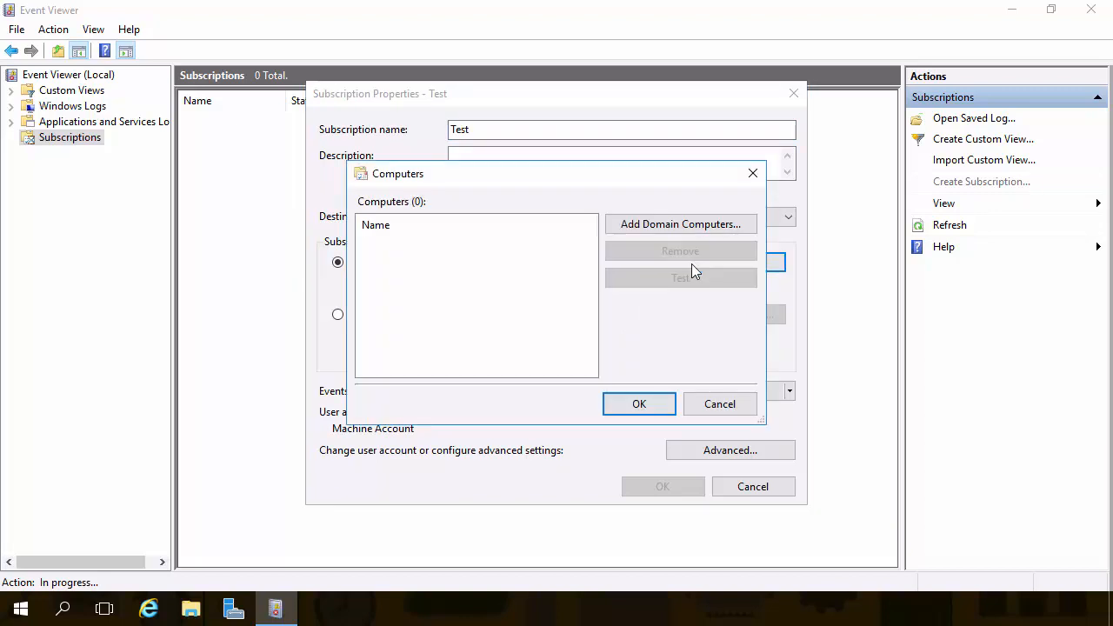
{"action": "left_click", "coordinate": [664, 227]}
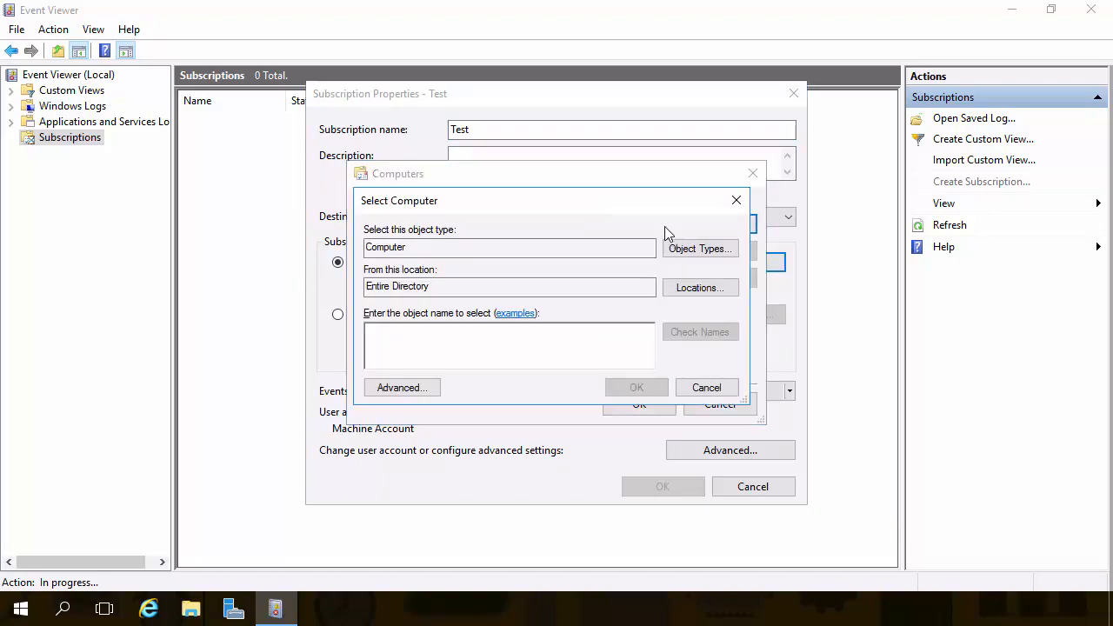
{"action": "type", "text": "client"}
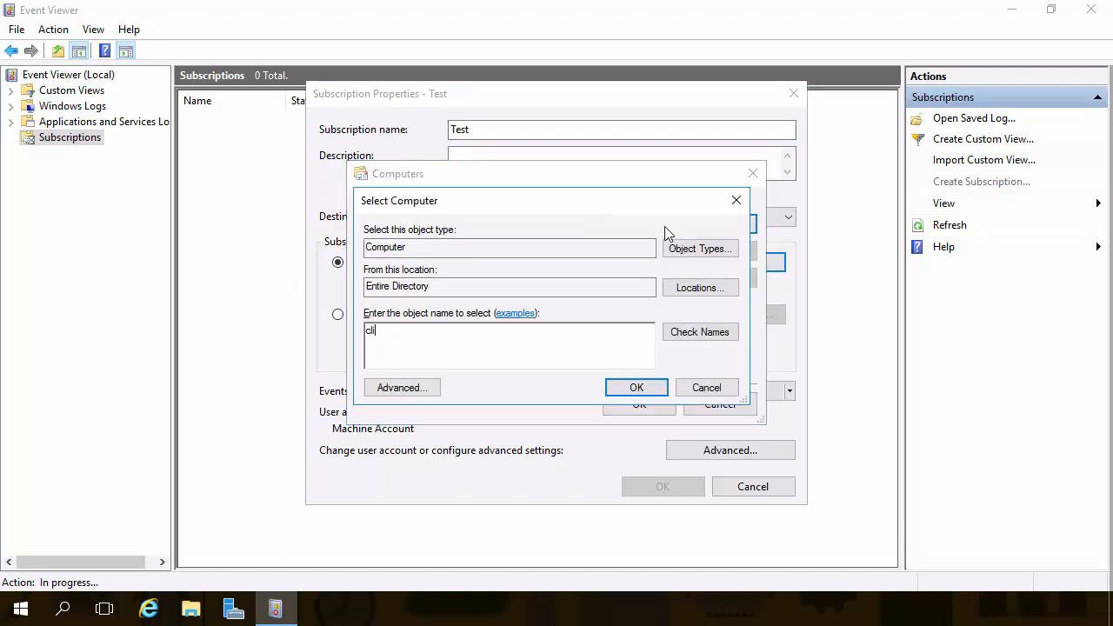
{"action": "left_click", "coordinate": [693, 333]}
{"action": "left_click", "coordinate": [637, 387]}
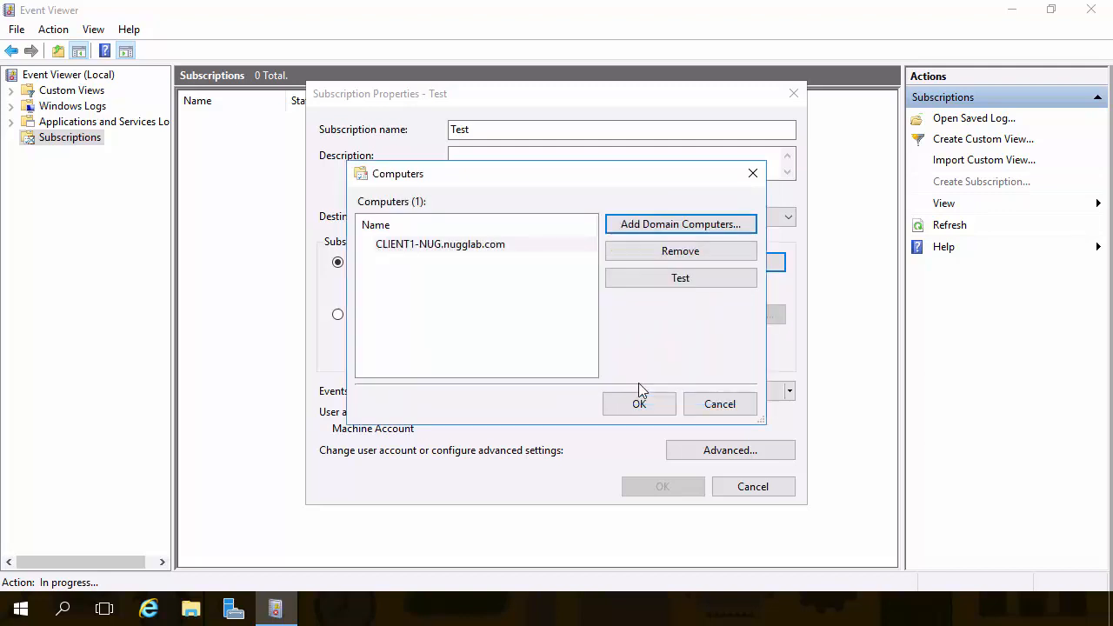
{"action": "left_click", "coordinate": [674, 280]}
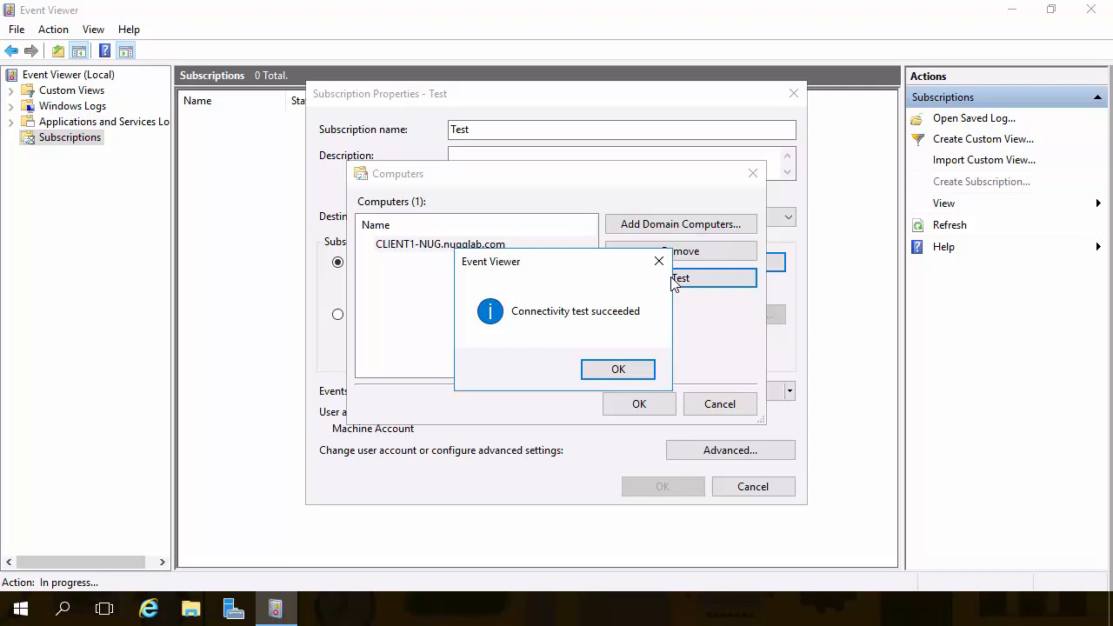
{"action": "left_click", "coordinate": [635, 369]}
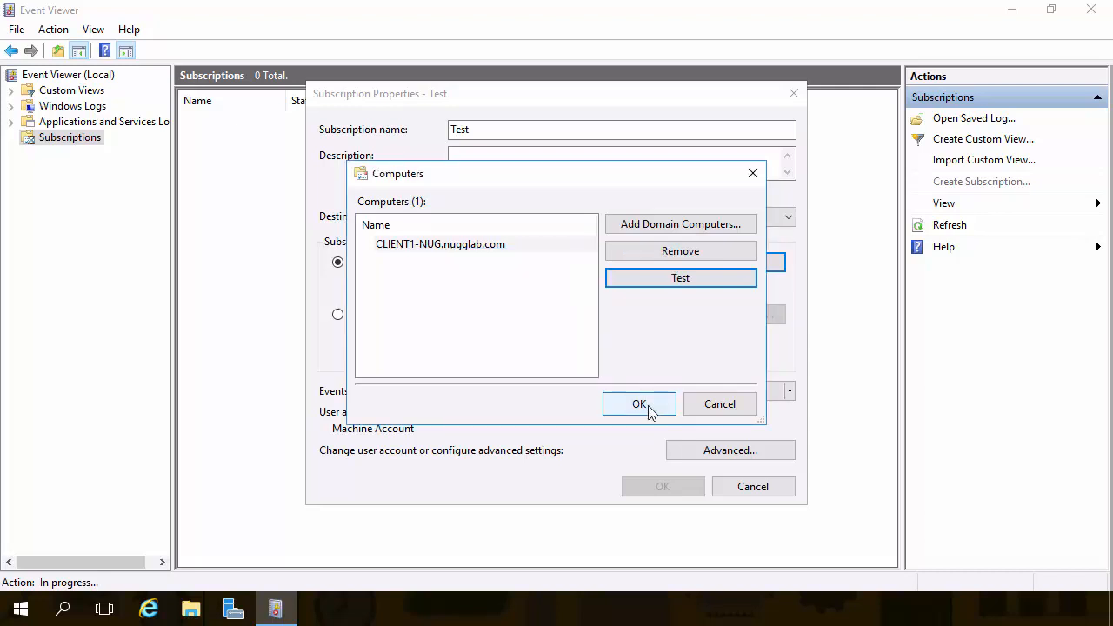
{"action": "left_click", "coordinate": [642, 405]}
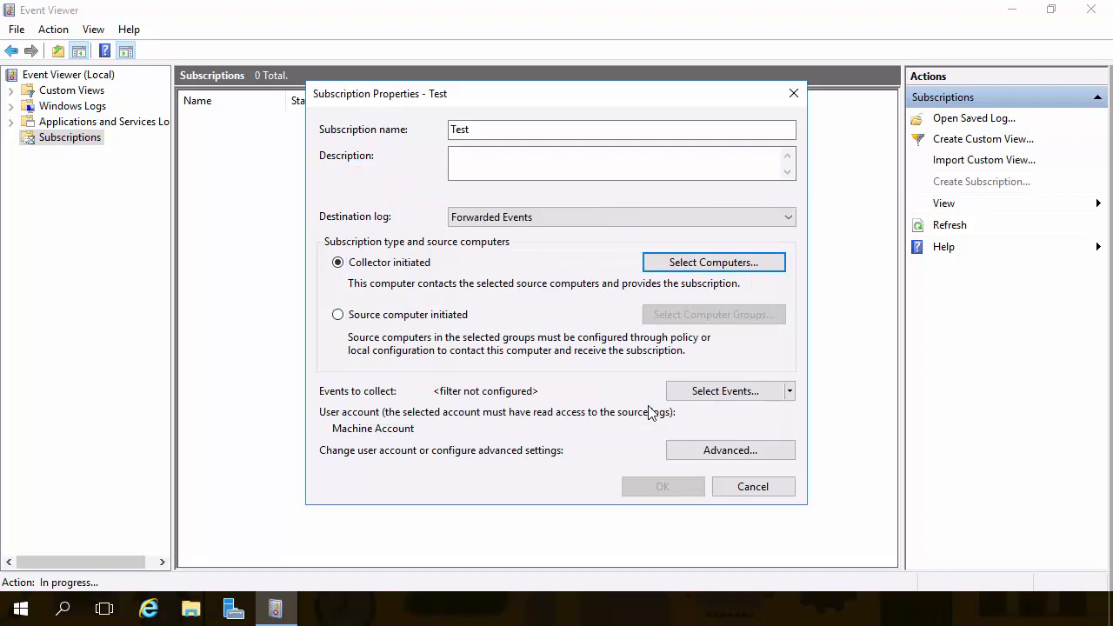
Step: Filter Test's events to Critical, Warning, Verbose, Error and Information from all Windows Logs
{"action": "left_click", "coordinate": [720, 393]}
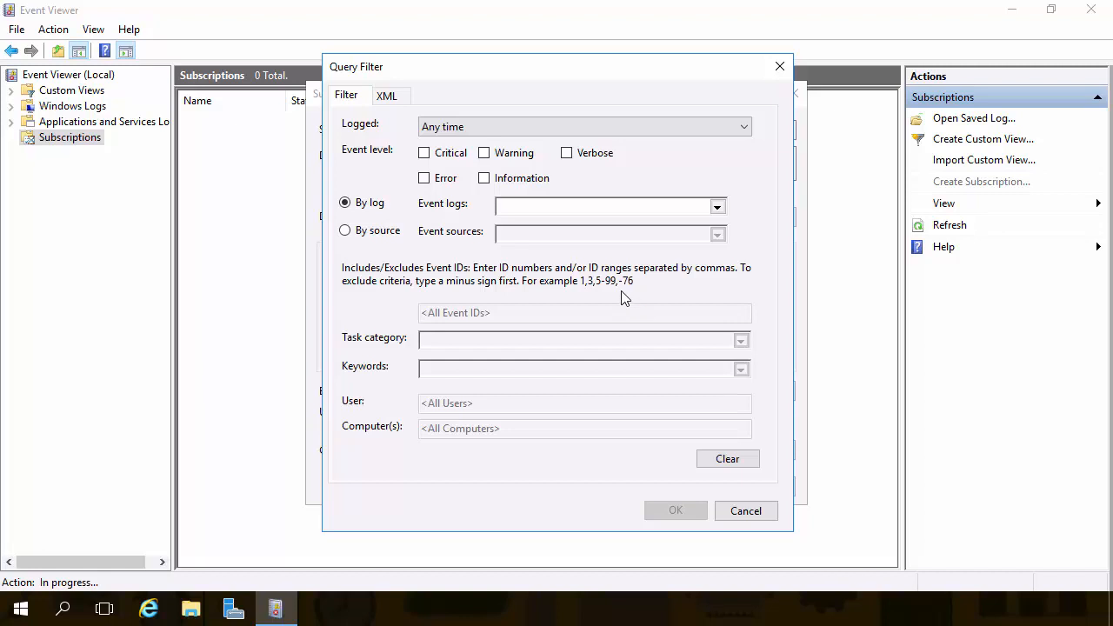
{"action": "left_click", "coordinate": [424, 153]}
{"action": "left_click", "coordinate": [484, 153]}
{"action": "left_click", "coordinate": [565, 153]}
{"action": "left_click", "coordinate": [484, 179]}
{"action": "left_click", "coordinate": [423, 179]}
{"action": "left_click", "coordinate": [717, 207]}
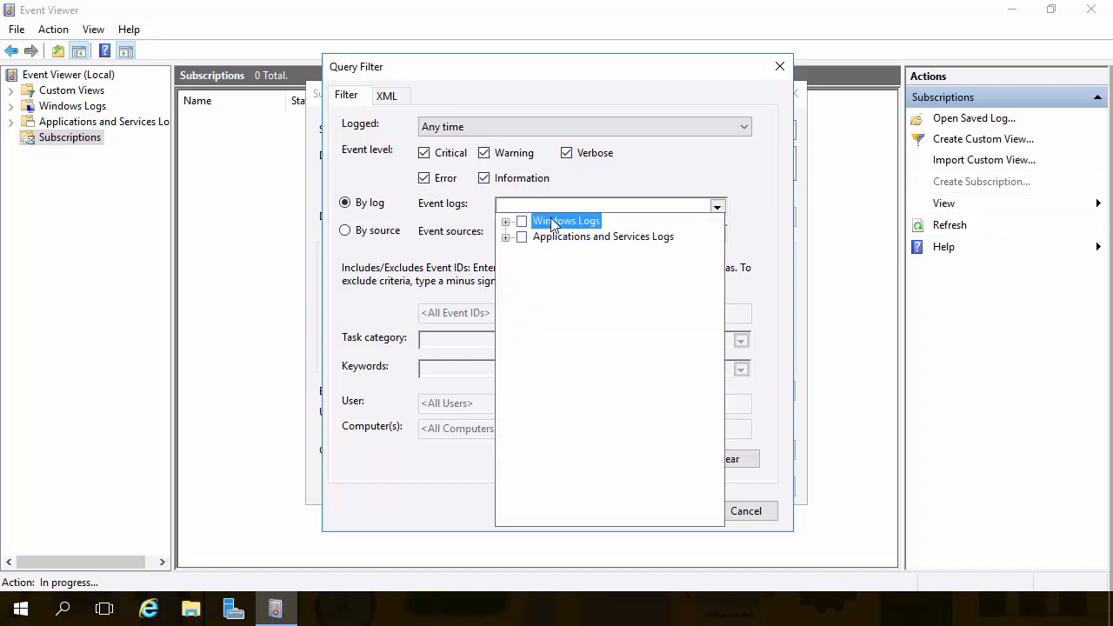
{"action": "left_click", "coordinate": [521, 221]}
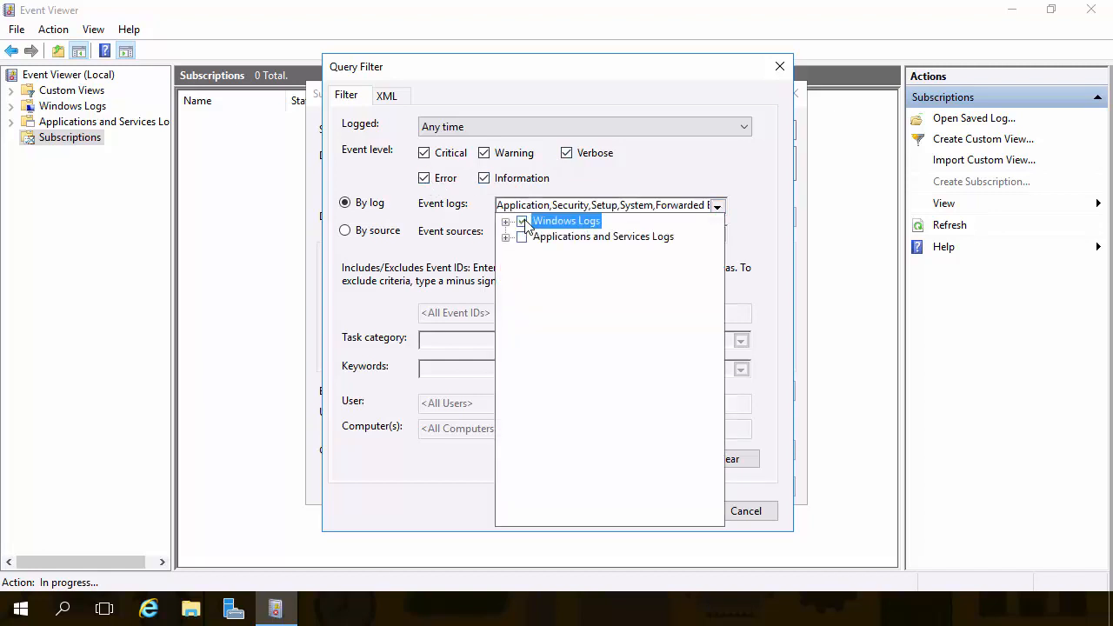
{"action": "left_click", "coordinate": [693, 178]}
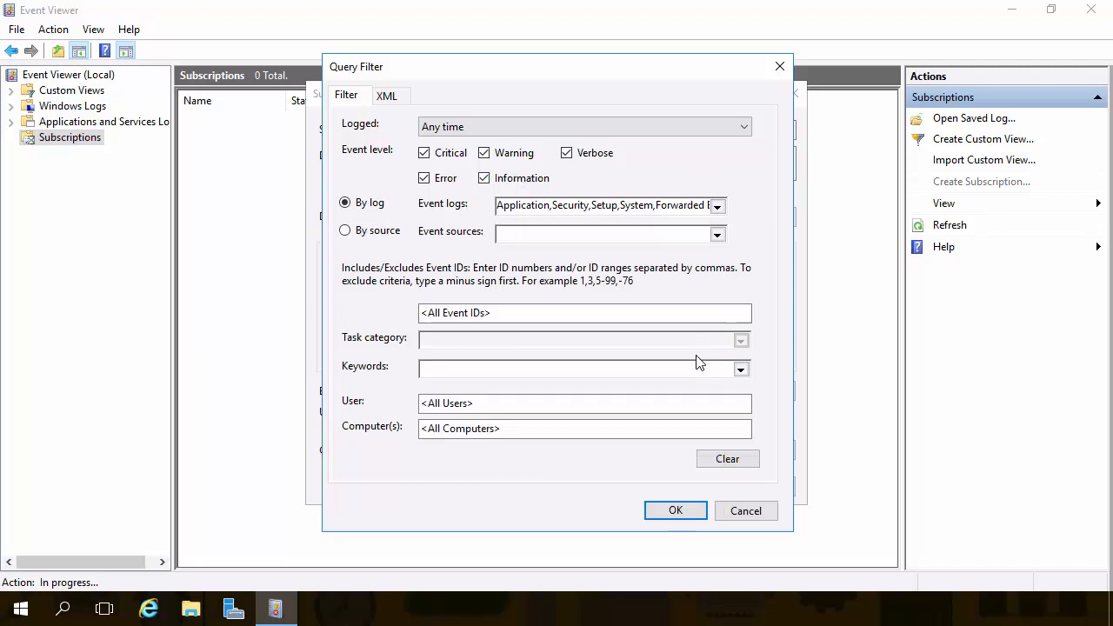
{"action": "left_click", "coordinate": [669, 513]}
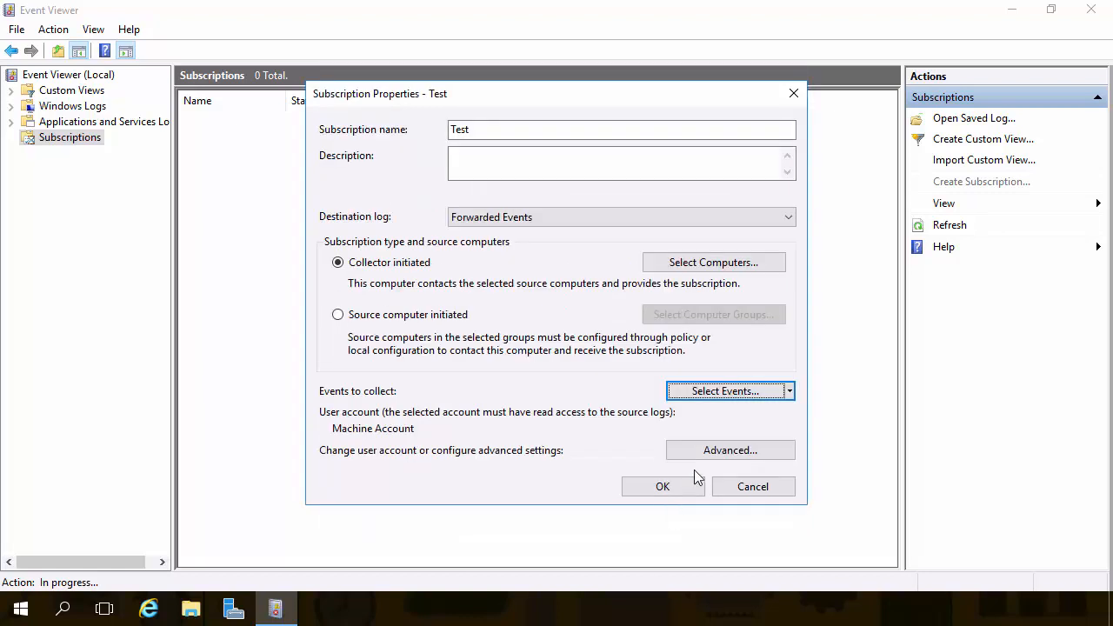
Step: Set Minimize Latency delivery over HTTP in advanced settings and save the Test subscription
{"action": "left_click", "coordinate": [714, 454]}
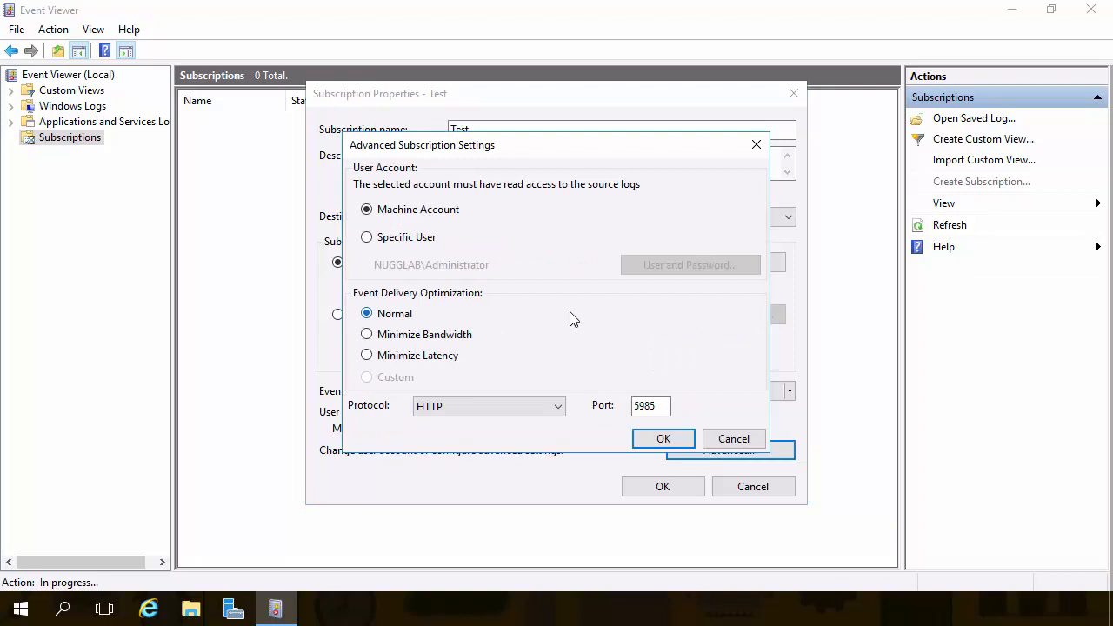
{"action": "left_click", "coordinate": [429, 360]}
{"action": "left_click", "coordinate": [558, 410]}
{"action": "left_click", "coordinate": [558, 409]}
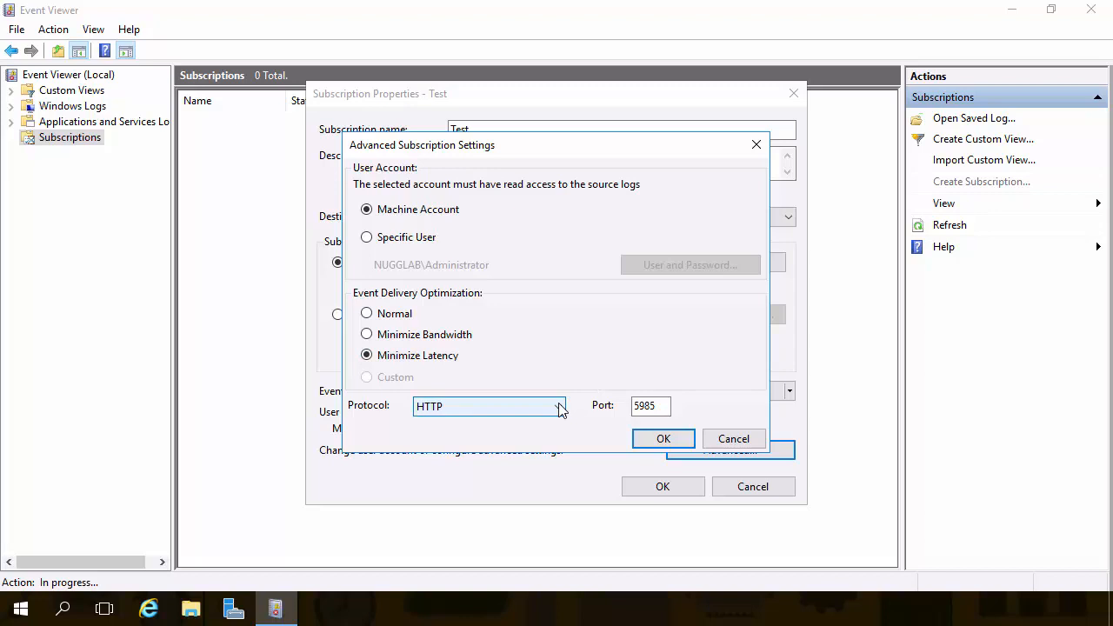
{"action": "left_click", "coordinate": [663, 439]}
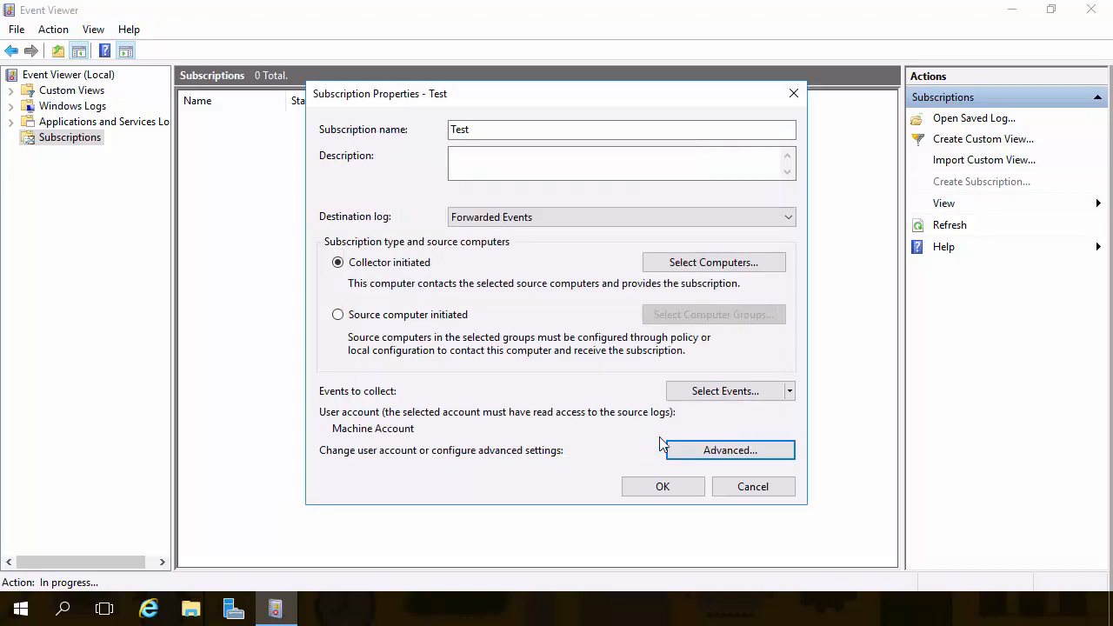
{"action": "left_click", "coordinate": [642, 487]}
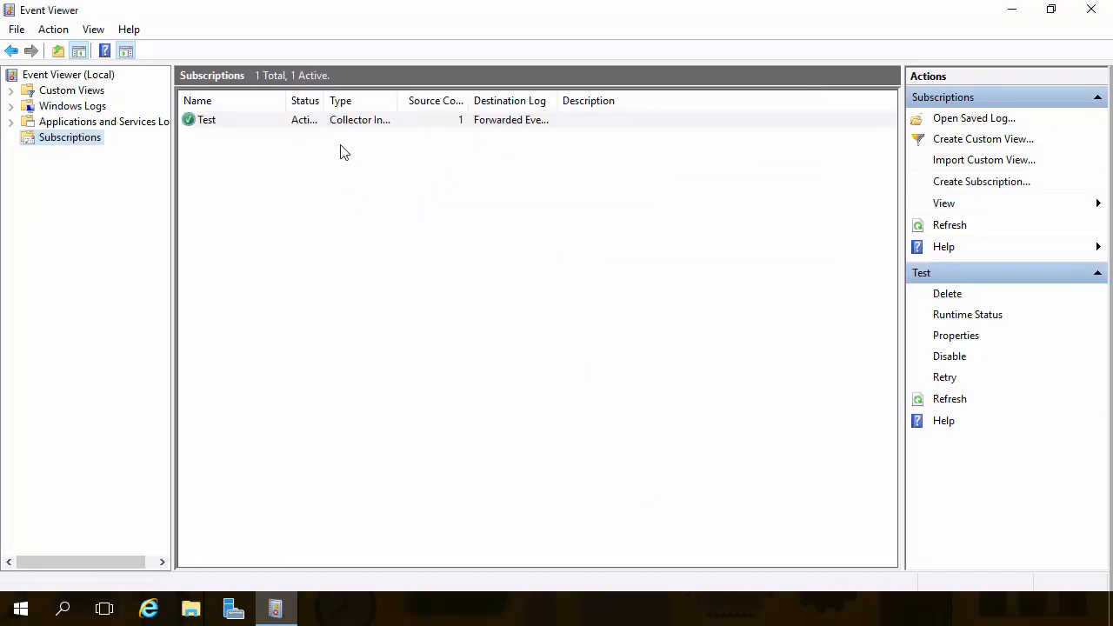
Step: Expand Windows Logs, open Forwarded Events, and select Event 111 from CLIENT1-NUG
{"action": "left_click", "coordinate": [11, 106]}
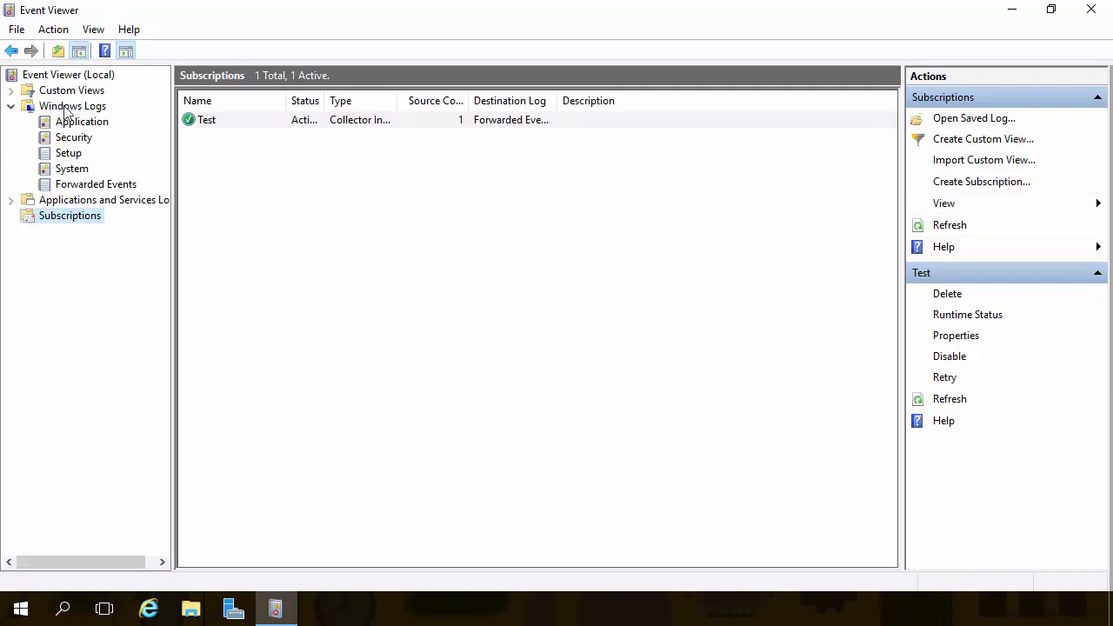
{"action": "left_click", "coordinate": [106, 186]}
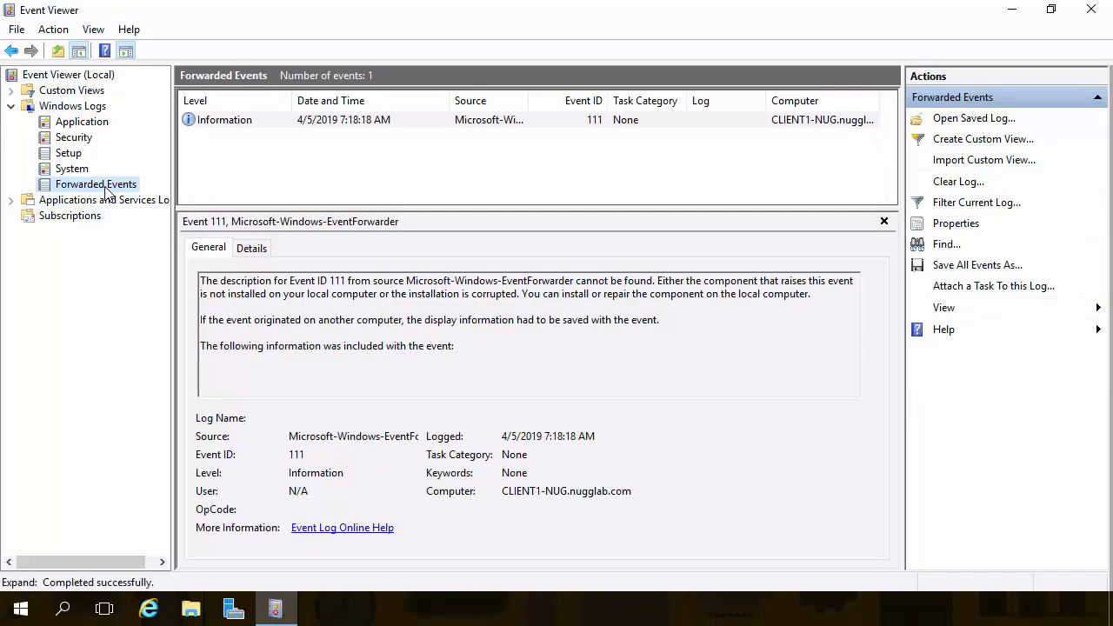
{"action": "left_click", "coordinate": [481, 123]}
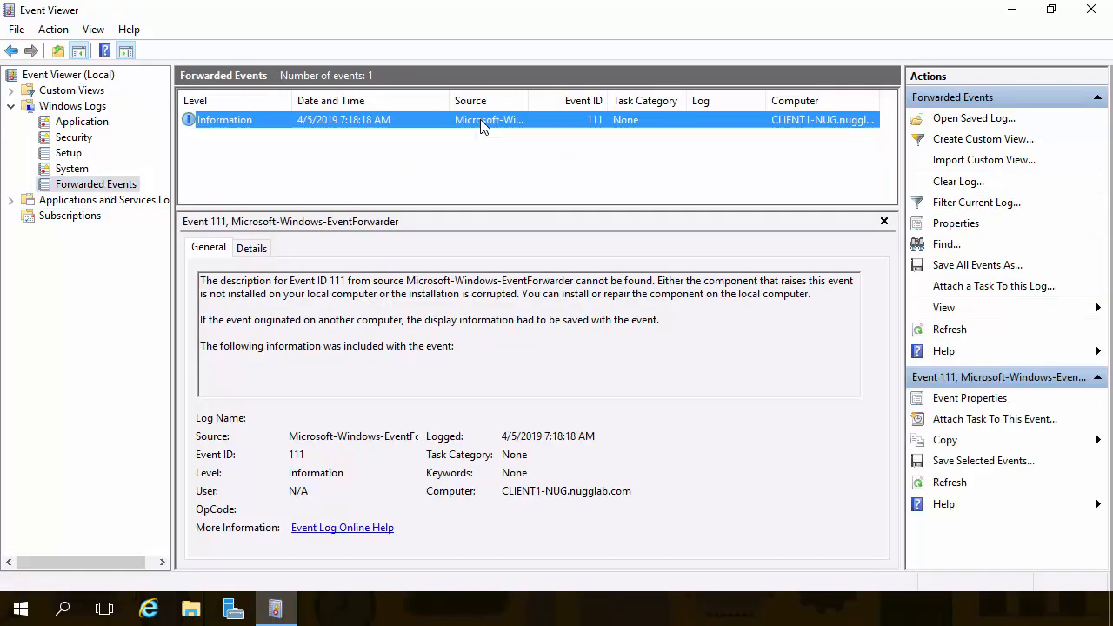
{"action": "left_click", "coordinate": [478, 182]}
{"action": "left_click", "coordinate": [354, 122]}
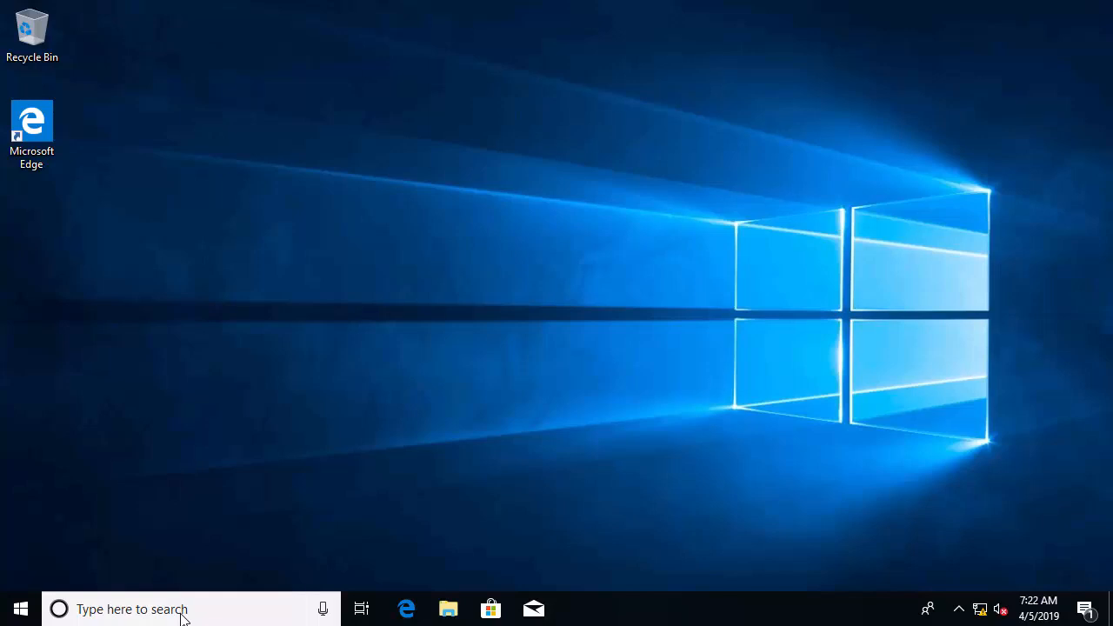
Step: Run Windows PowerShell as administrator from a 'power' search
{"action": "left_click", "coordinate": [183, 613]}
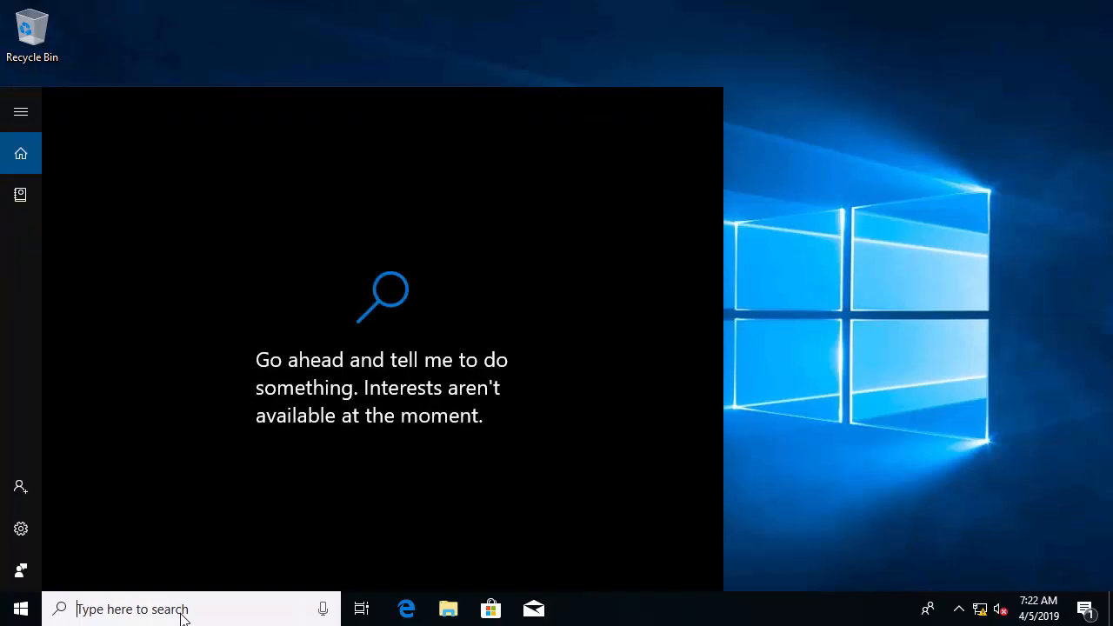
{"action": "type", "text": "power"}
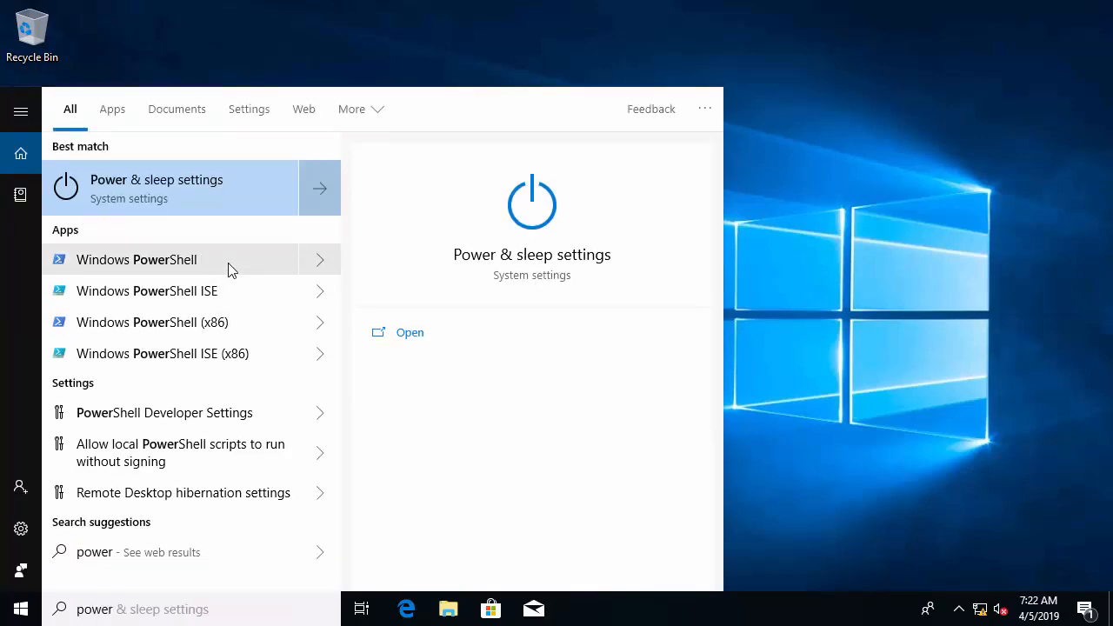
{"action": "left_click", "coordinate": [318, 263]}
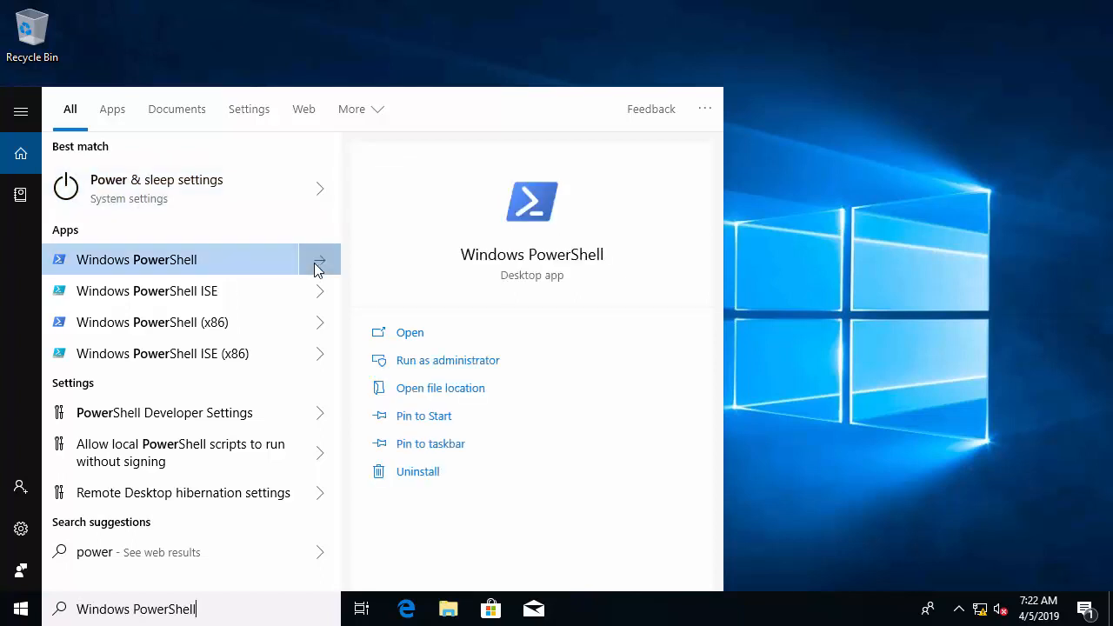
{"action": "left_click", "coordinate": [403, 360]}
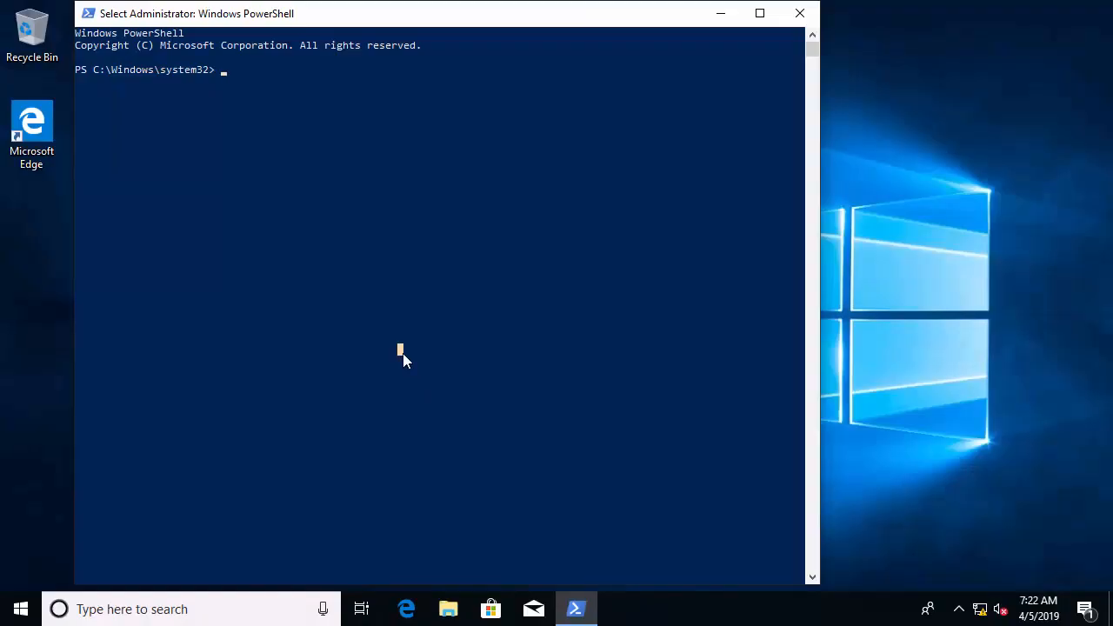
Step: Run eventcreate to log Error event 999, described "Error test", in the Application log
{"action": "type", "text": "eventcreate"}
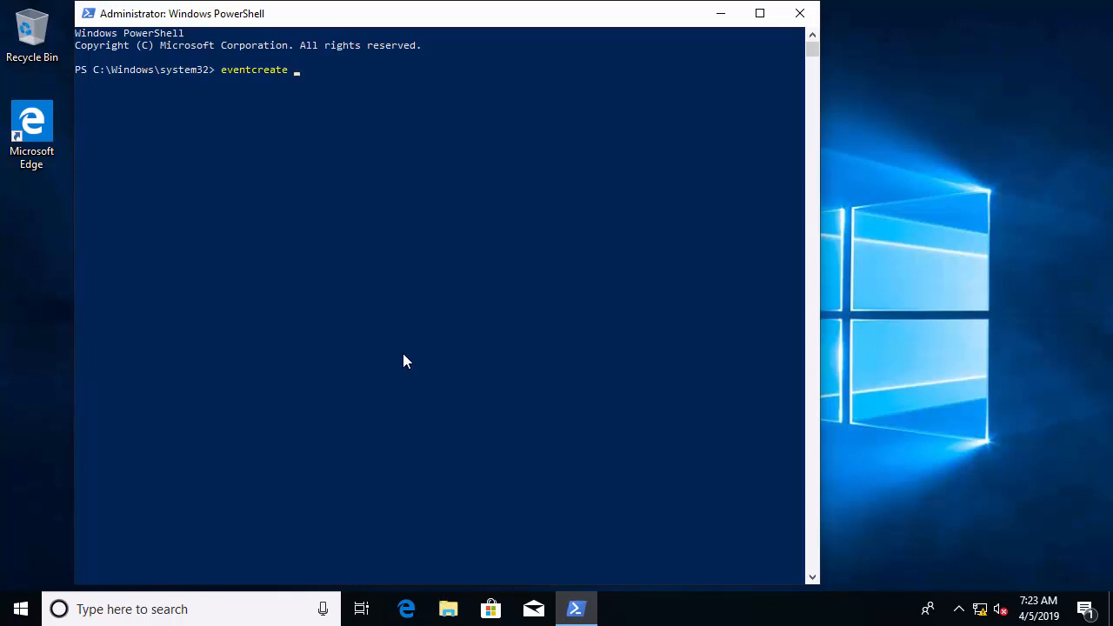
{"action": "type", "text": " /id 999 /t error /l application"}
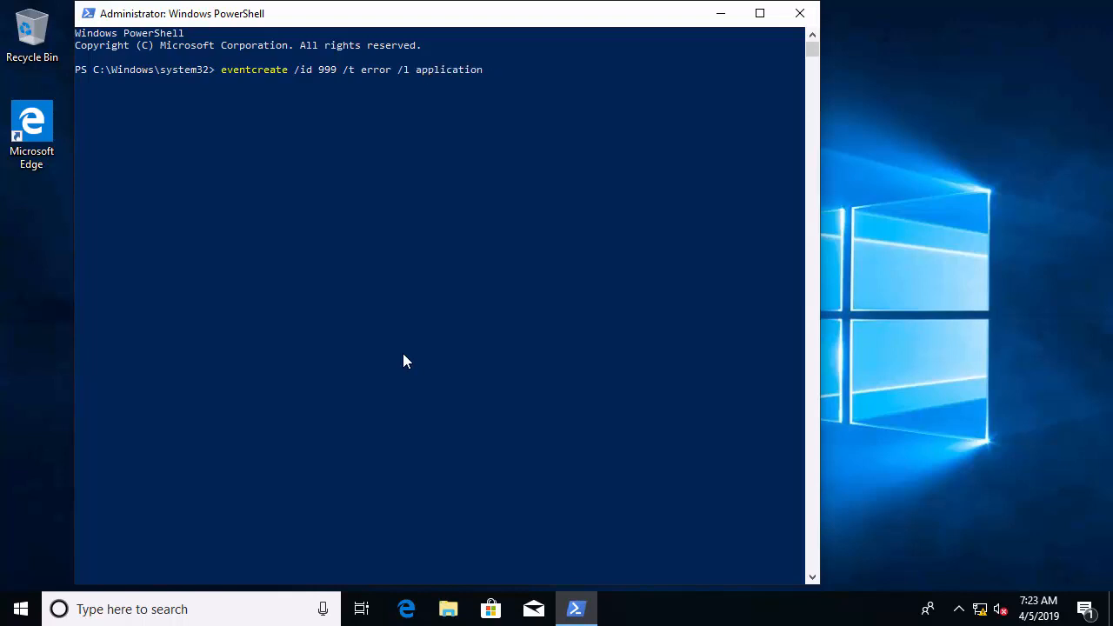
{"action": "type", "text": " /d \"Error tes"}
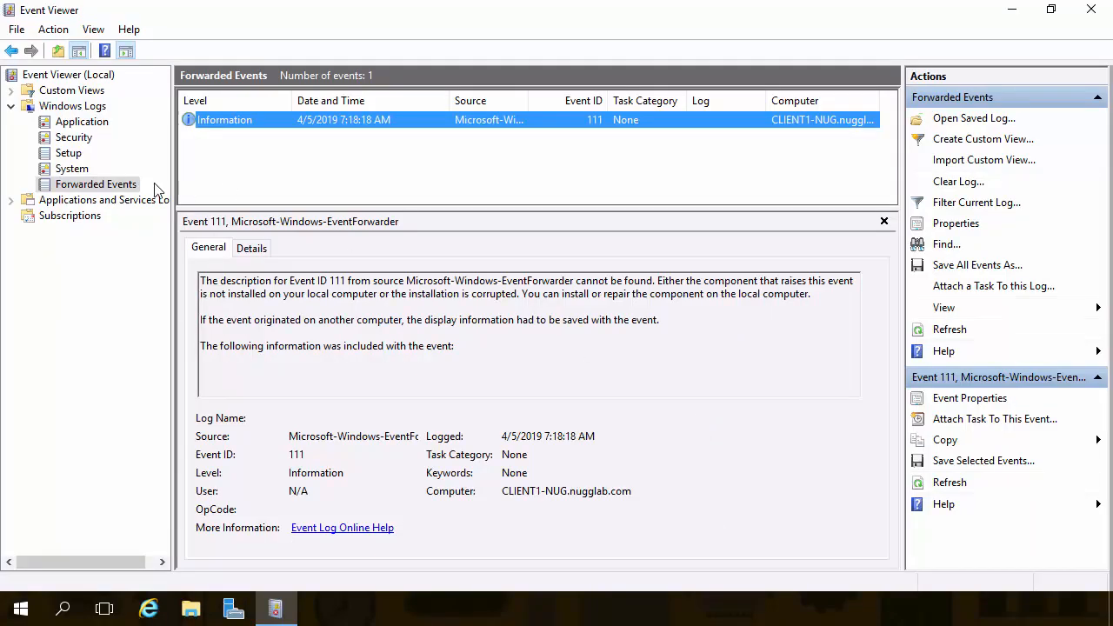
Step: Refresh Forwarded Events, toggling via the System log, until CLIENT1-NUG's Error 999 appears
{"action": "left_click", "coordinate": [956, 334]}
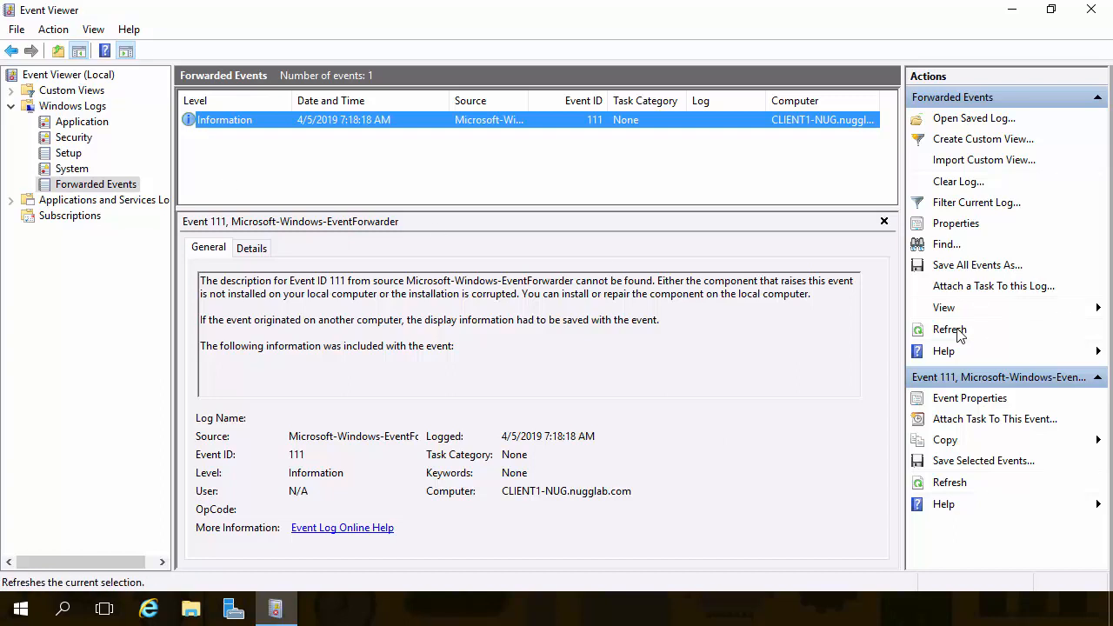
{"action": "left_click", "coordinate": [925, 330]}
{"action": "left_click", "coordinate": [77, 170]}
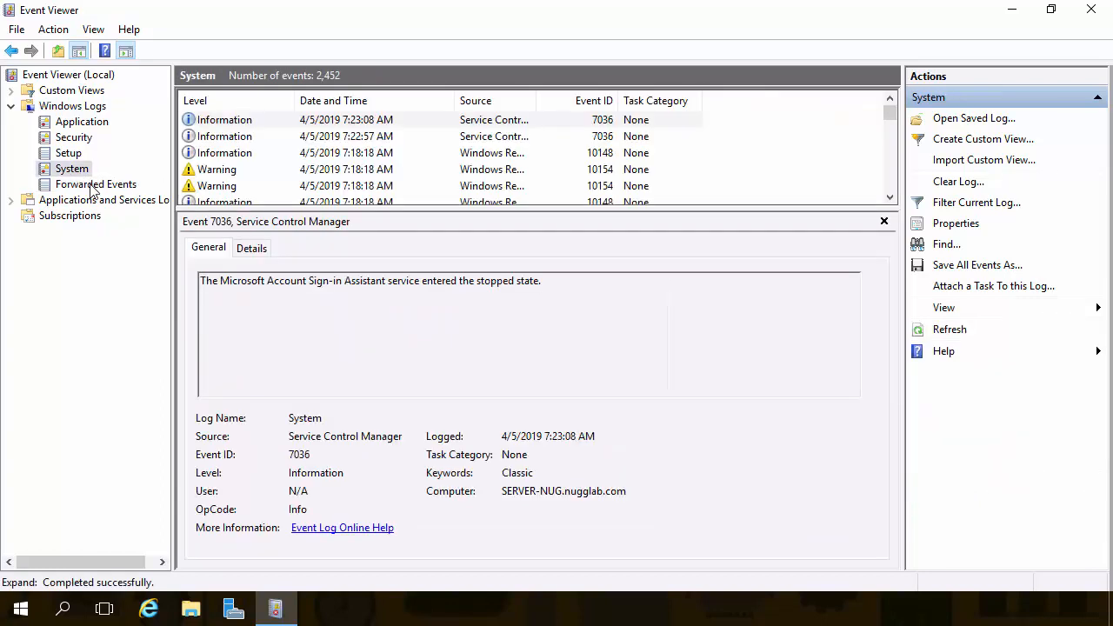
{"action": "left_click", "coordinate": [93, 186]}
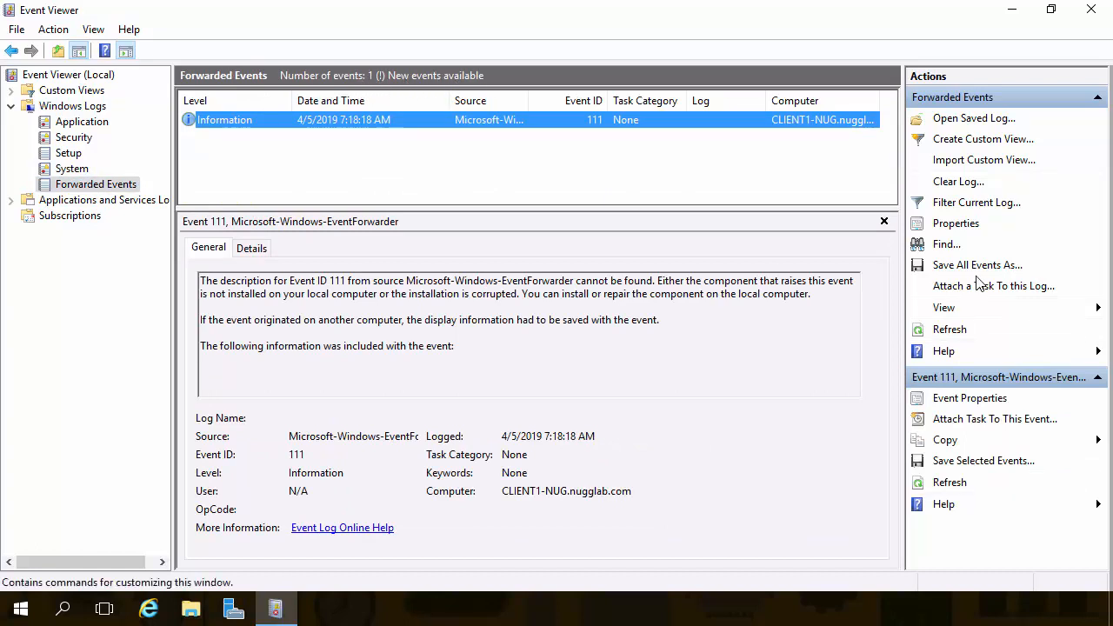
{"action": "left_click", "coordinate": [949, 329]}
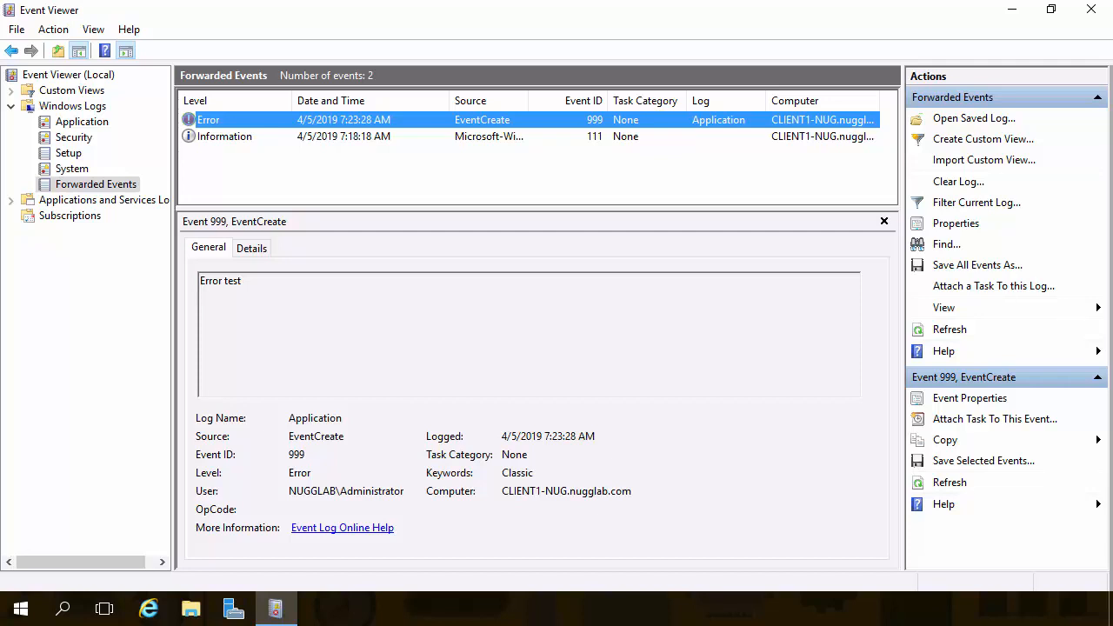
{"action": "mouse_move", "coordinate": [483, 262]}
{"action": "left_mouse_down"}
{"action": "mouse_move", "coordinate": [503, 319]}
{"action": "mouse_move", "coordinate": [450, 305]}
{"action": "left_mouse_up"}
{"action": "mouse_move", "coordinate": [549, 277]}
{"action": "left_mouse_down"}
{"action": "mouse_move", "coordinate": [550, 313]}
{"action": "mouse_move", "coordinate": [550, 280]}
{"action": "left_mouse_up"}
{"action": "left_click_drag", "start_coordinate": [647, 254], "coordinate": [695, 259]}
{"action": "mouse_move", "coordinate": [761, 231]}
{"action": "left_mouse_down"}
{"action": "mouse_move", "coordinate": [800, 261]}
{"action": "mouse_move", "coordinate": [595, 206]}
{"action": "left_mouse_up"}
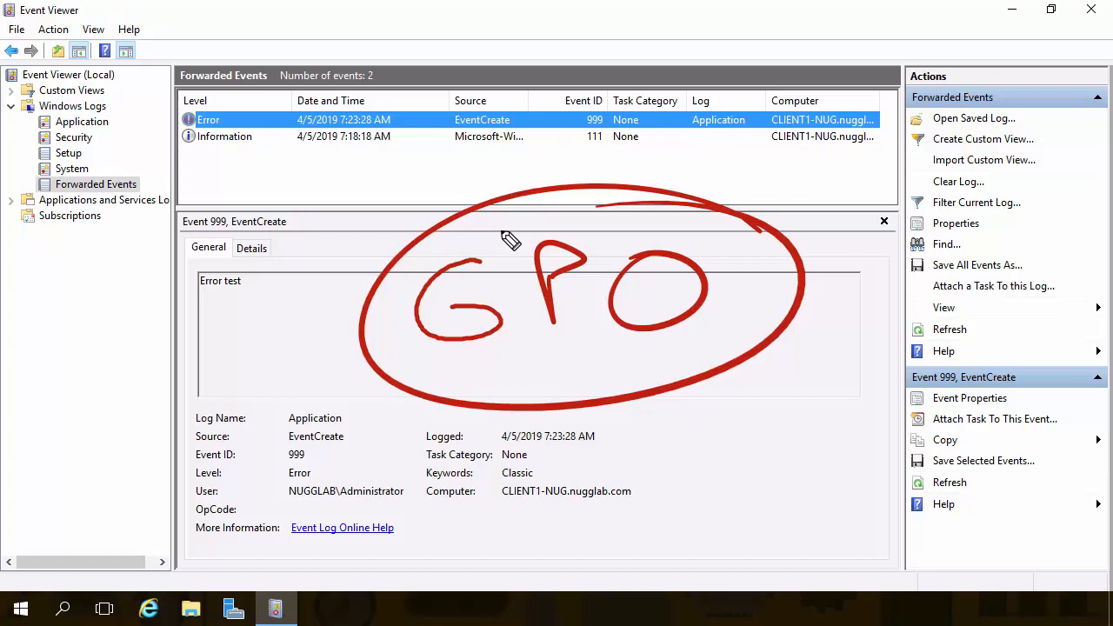
{"action": "mouse_move", "coordinate": [229, 337]}
{"action": "left_mouse_down"}
{"action": "mouse_move", "coordinate": [250, 326]}
{"action": "mouse_move", "coordinate": [280, 352]}
{"action": "left_mouse_up"}
{"action": "left_click_drag", "start_coordinate": [217, 389], "coordinate": [303, 360]}
{"action": "left_click_drag", "start_coordinate": [289, 242], "coordinate": [273, 288]}
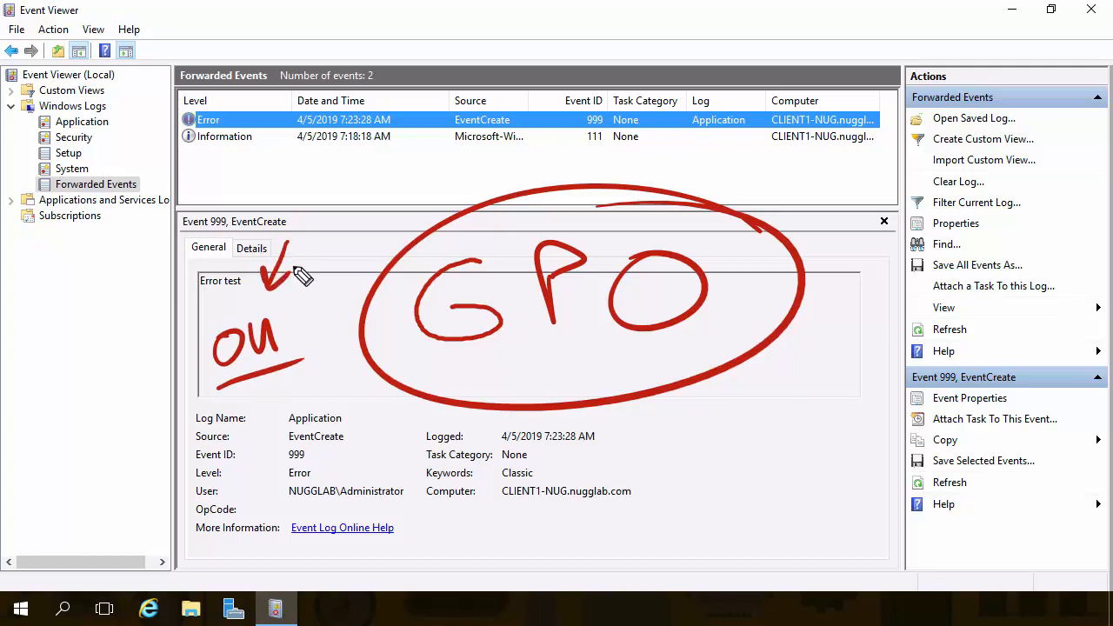
{"action": "left_click_drag", "start_coordinate": [692, 479], "coordinate": [691, 415]}
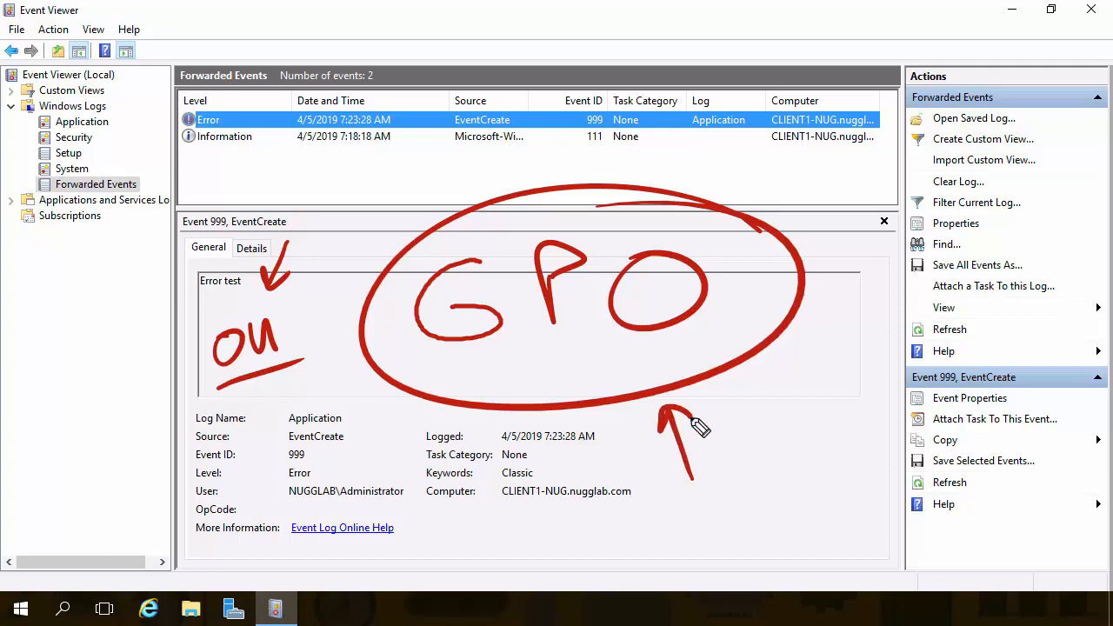
{"action": "mouse_move", "coordinate": [552, 461]}
{"action": "left_mouse_down"}
{"action": "mouse_move", "coordinate": [348, 448]}
{"action": "mouse_move", "coordinate": [313, 387]}
{"action": "left_mouse_up"}
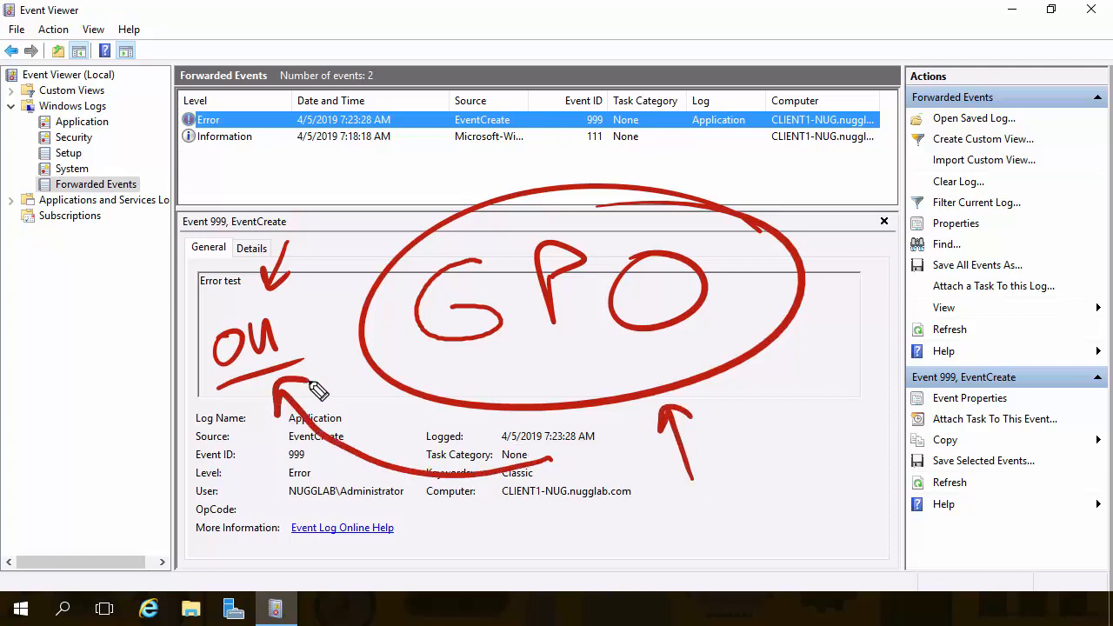